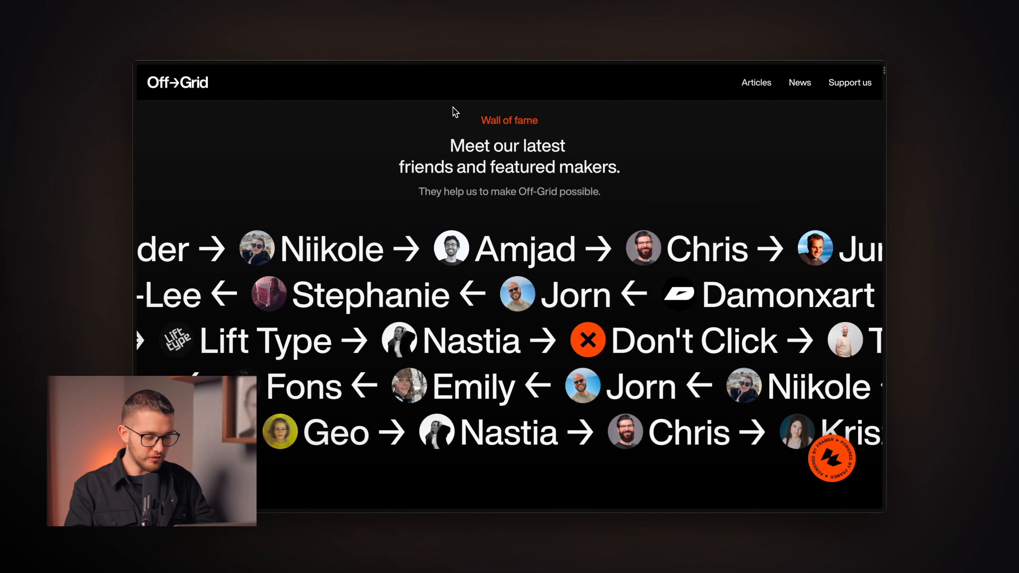
{"action": "key", "text": "alt+space"}
{"action": "type", "text": "https://offgrid-design.co/"}
{"action": "key", "text": "super+a"}
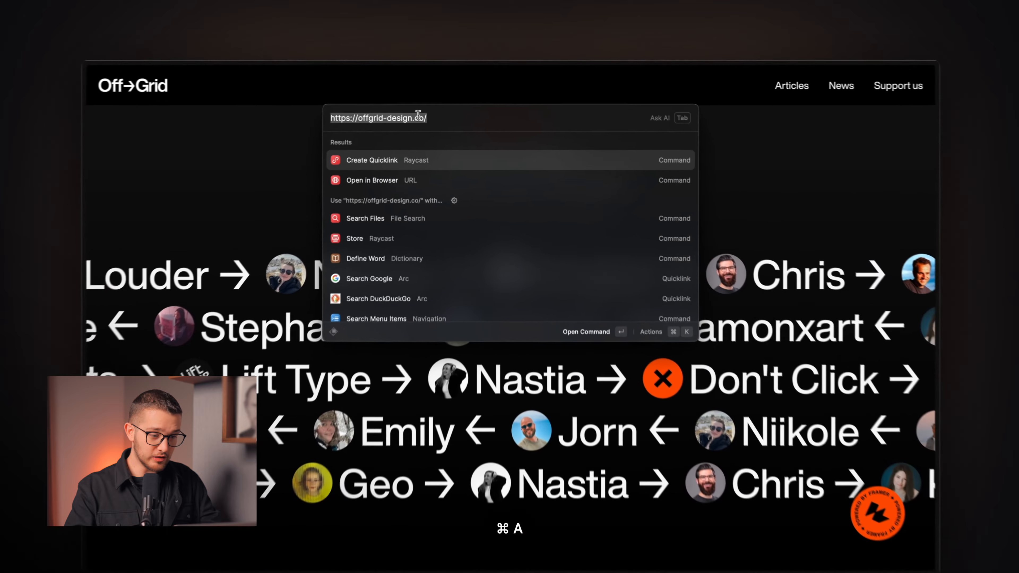
{"action": "key", "text": "super+c"}
{"action": "key", "text": "BackSpace"}
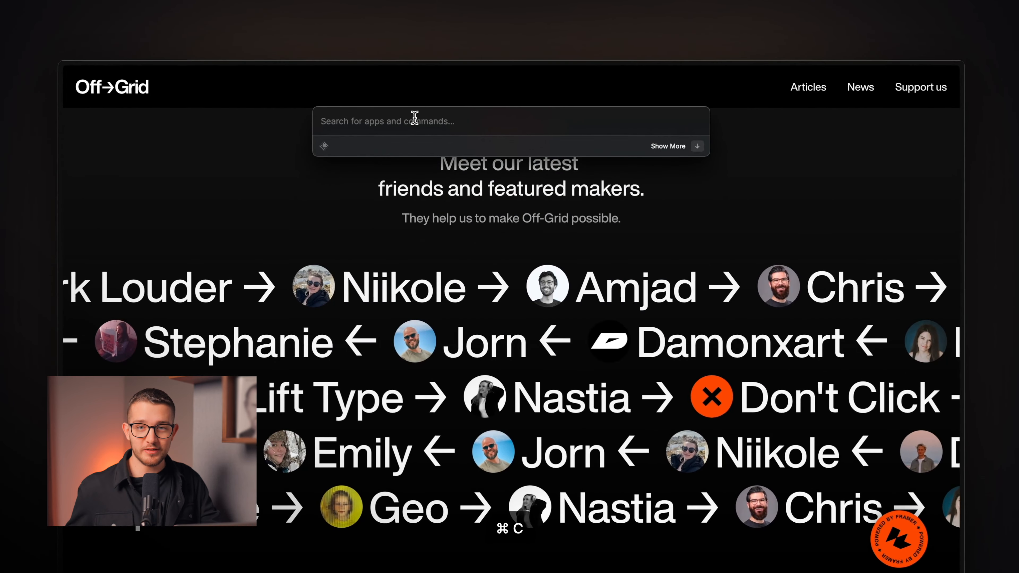
{"action": "key", "text": "Escape"}
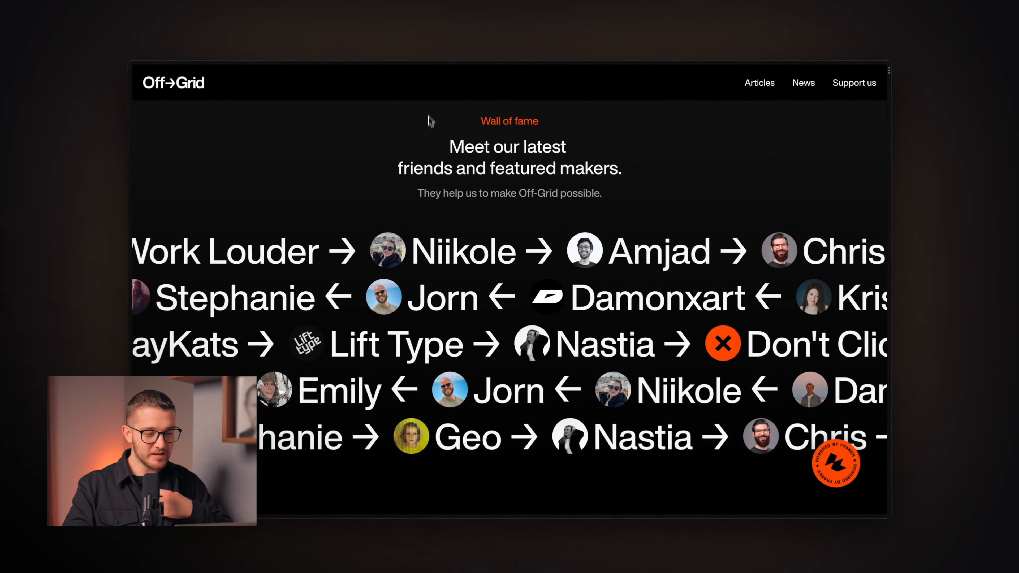
Step: Examine how the orange footer of the Off-Grid page is revealed beneath the newsletter section
{"action": "scroll", "coordinate": [439, 176], "scroll_direction": "down", "scroll_amount": 2}
{"action": "scroll", "coordinate": [441, 181], "scroll_direction": "down", "scroll_amount": 10}
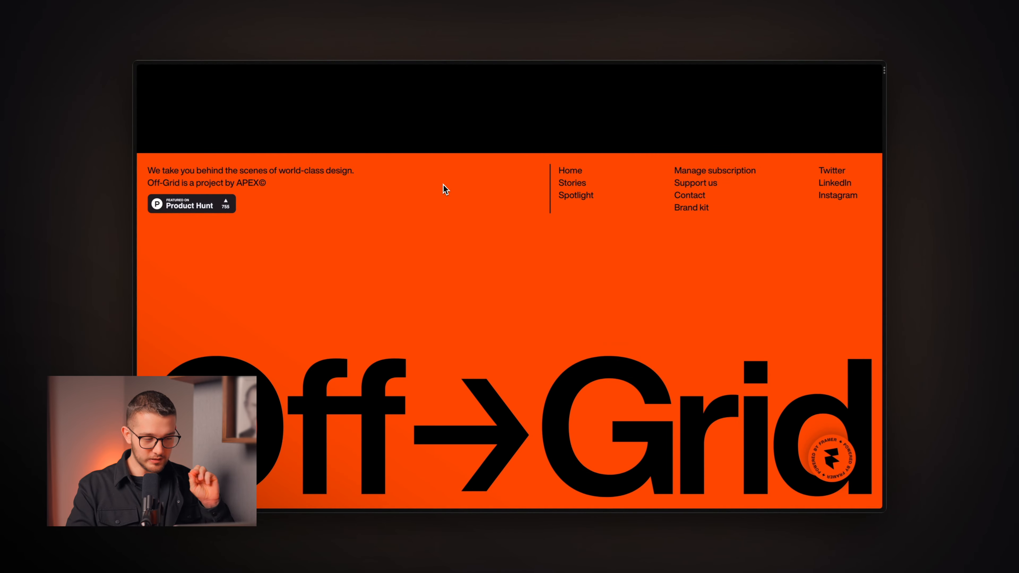
{"action": "scroll", "coordinate": [444, 188], "scroll_direction": "up", "scroll_amount": 8}
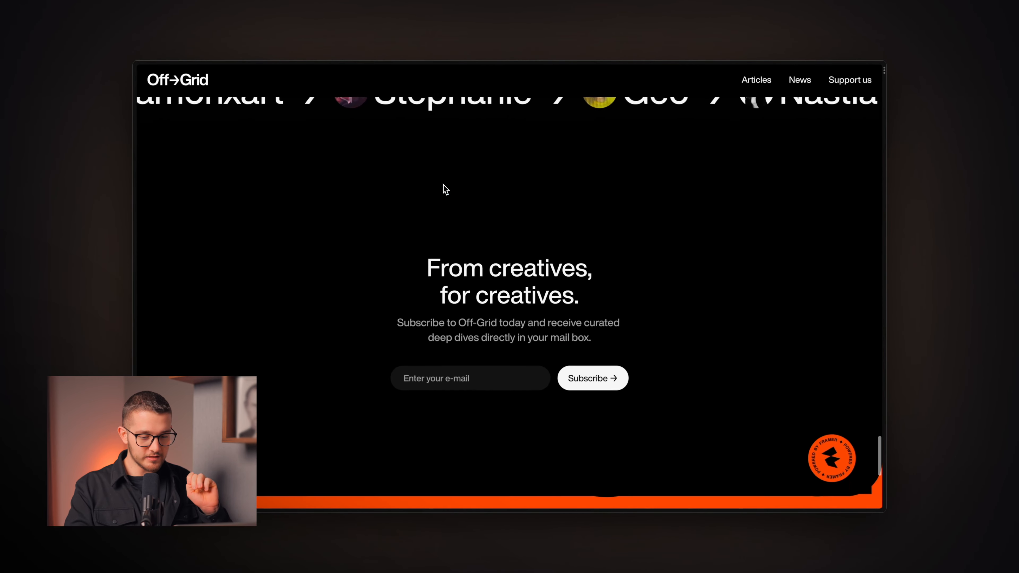
{"action": "scroll", "coordinate": [444, 189], "scroll_direction": "down", "scroll_amount": 8}
{"action": "scroll", "coordinate": [445, 189], "scroll_direction": "up", "scroll_amount": 8}
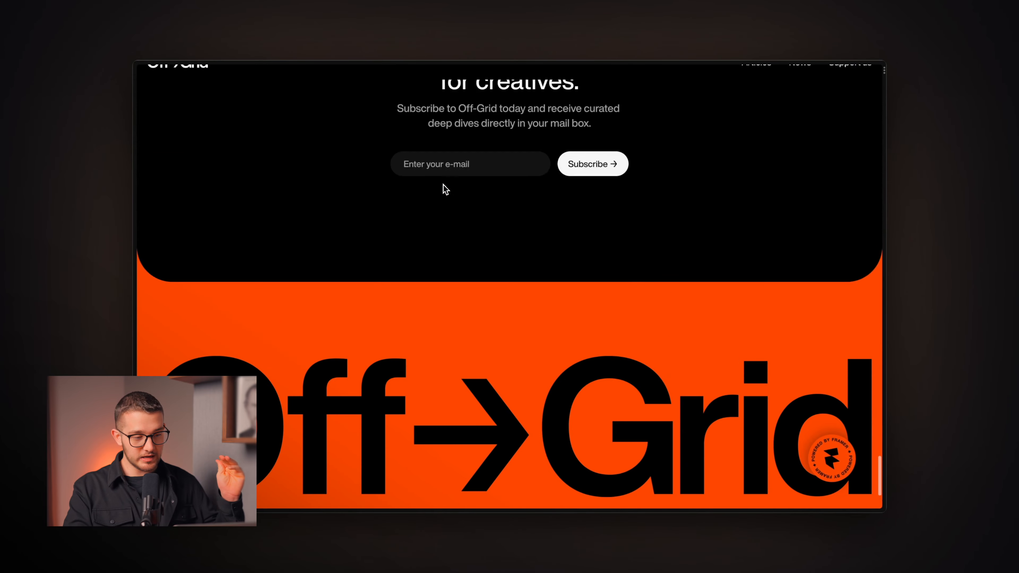
{"action": "scroll", "coordinate": [444, 189], "scroll_direction": "down", "scroll_amount": 5}
{"action": "scroll", "coordinate": [444, 189], "scroll_direction": "up", "scroll_amount": 10}
{"action": "scroll", "coordinate": [445, 188], "scroll_direction": "down", "scroll_amount": 10}
{"action": "scroll", "coordinate": [445, 189], "scroll_direction": "down", "scroll_amount": 6}
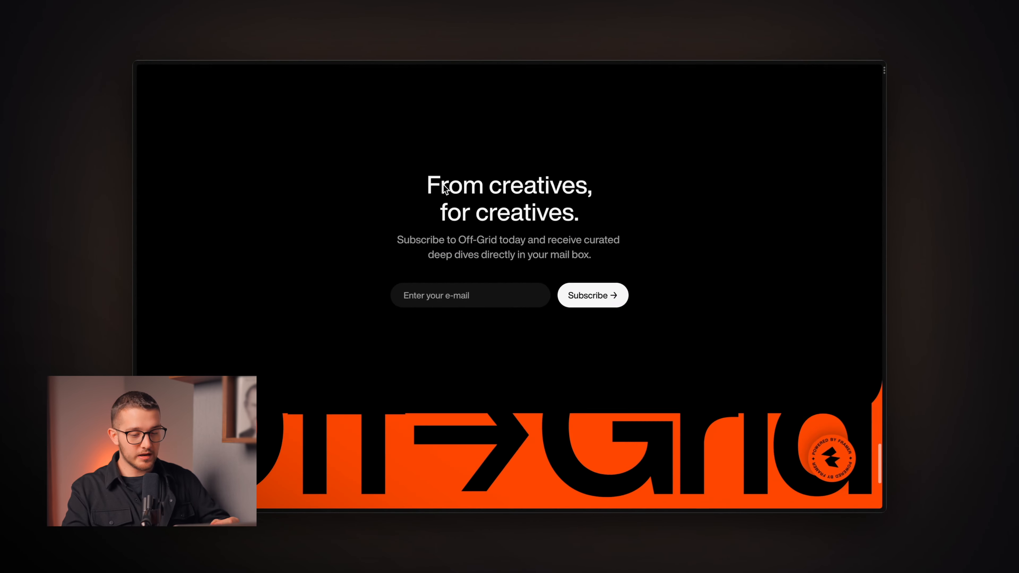
{"action": "scroll", "coordinate": [444, 189], "scroll_direction": "up", "scroll_amount": 8}
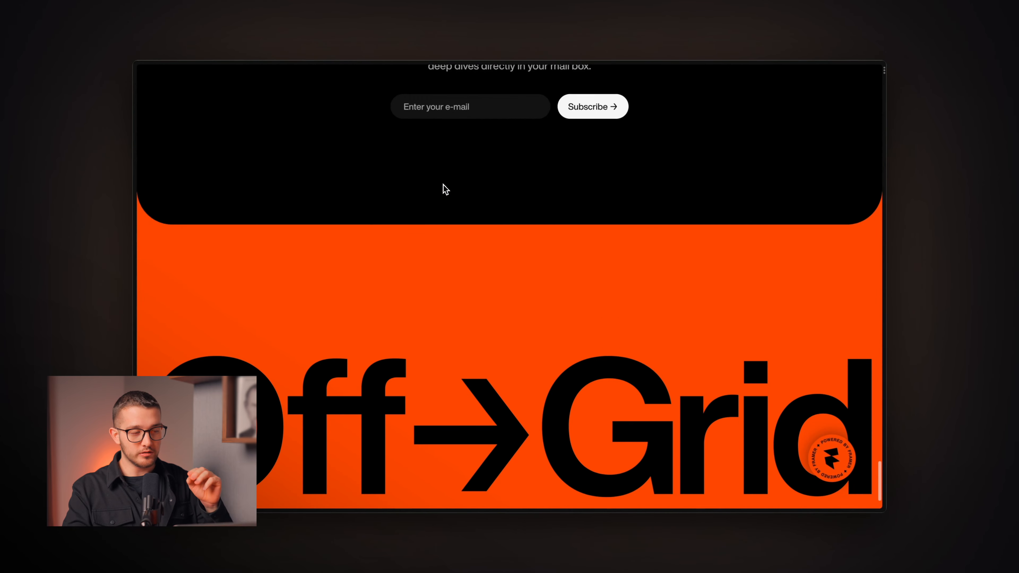
{"action": "scroll", "coordinate": [444, 189], "scroll_direction": "down", "scroll_amount": 8}
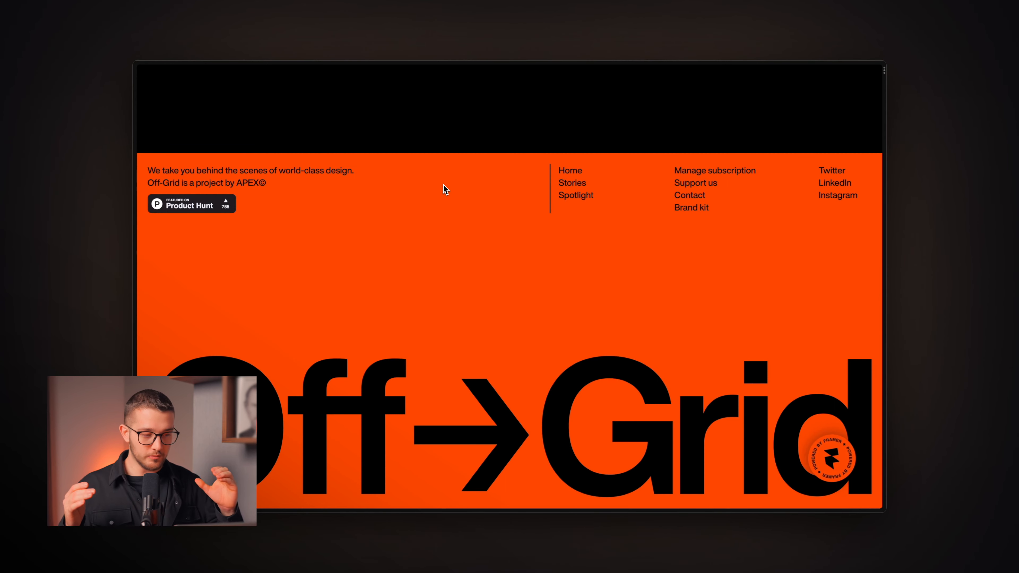
{"action": "scroll", "coordinate": [448, 291], "scroll_direction": "up", "scroll_amount": 8}
{"action": "scroll", "coordinate": [448, 291], "scroll_direction": "down", "scroll_amount": 5}
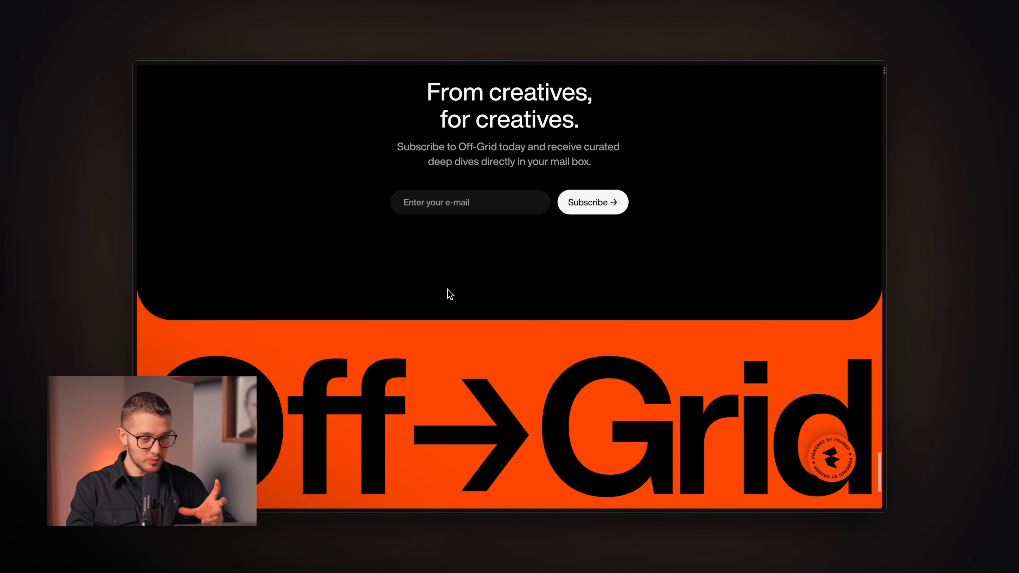
{"action": "scroll", "coordinate": [449, 293], "scroll_direction": "up", "scroll_amount": 3}
{"action": "scroll", "coordinate": [447, 289], "scroll_direction": "down", "scroll_amount": 6}
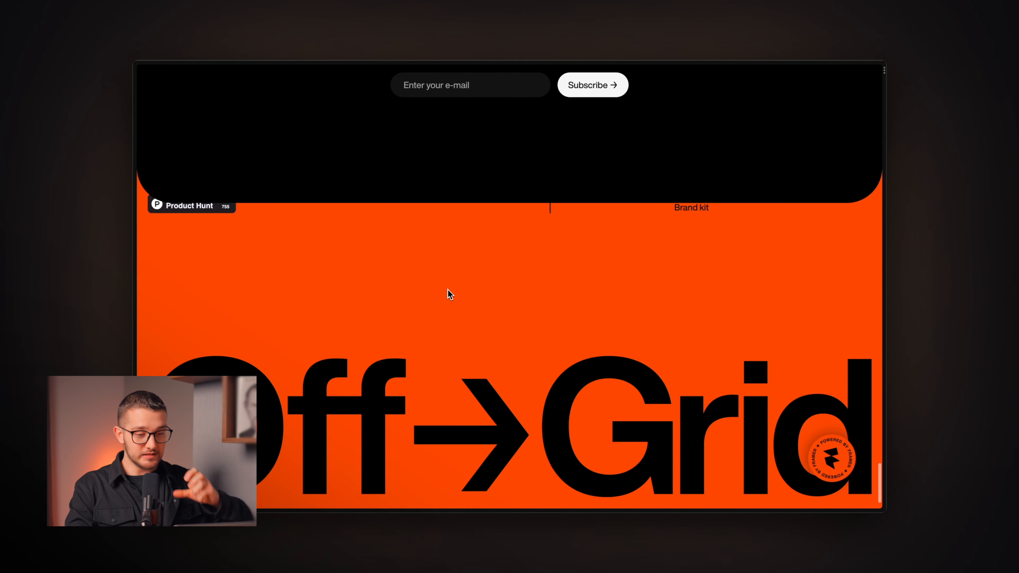
{"action": "scroll", "coordinate": [450, 294], "scroll_direction": "down", "scroll_amount": 2}
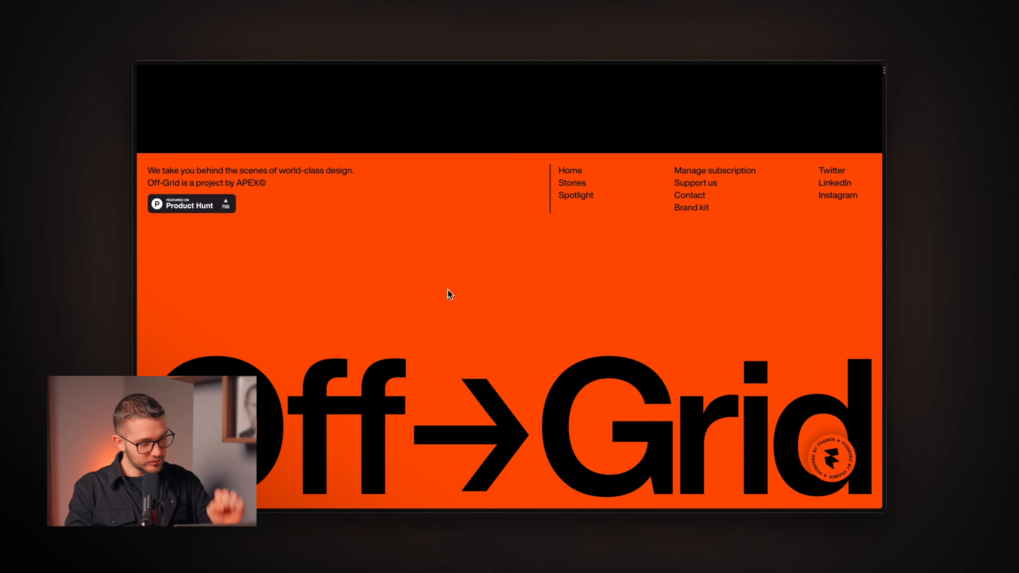
Step: Switch to the Fixed Footer demo page and examine how its blue footer is revealed beneath the sections
{"action": "key", "text": "ctrl+Tab"}
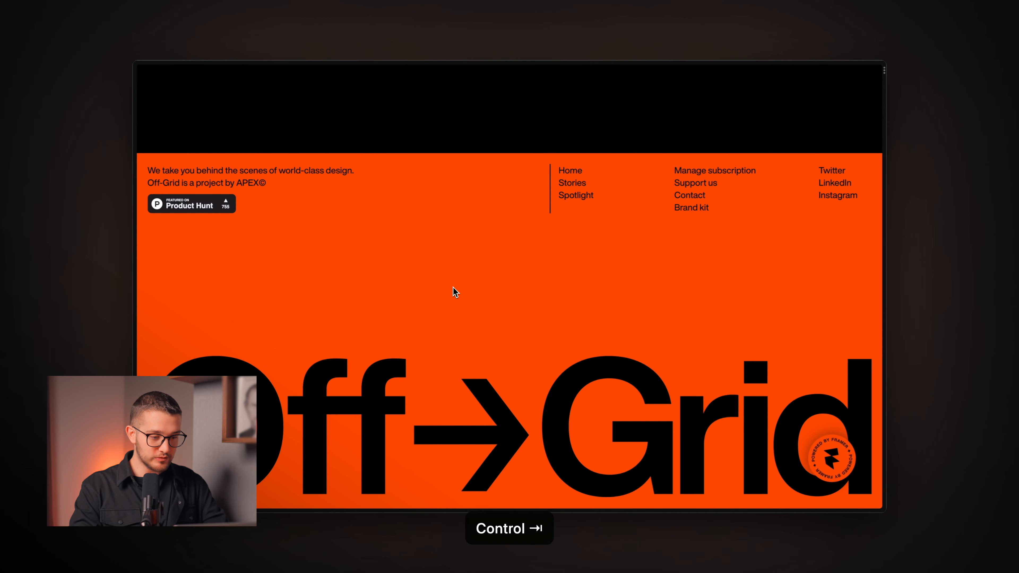
{"action": "key", "text": "ctrl+Tab"}
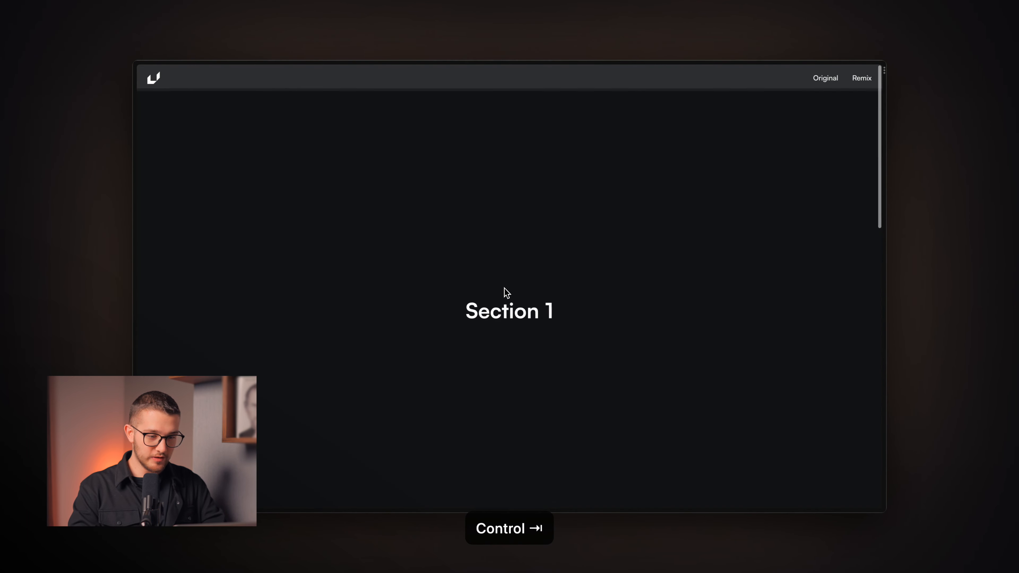
{"action": "scroll", "coordinate": [503, 289], "scroll_direction": "down", "scroll_amount": 5}
{"action": "scroll", "coordinate": [506, 293], "scroll_direction": "down", "scroll_amount": 10}
{"action": "scroll", "coordinate": [506, 293], "scroll_direction": "up", "scroll_amount": 10}
{"action": "scroll", "coordinate": [506, 293], "scroll_direction": "down", "scroll_amount": 7}
{"action": "scroll", "coordinate": [508, 293], "scroll_direction": "down", "scroll_amount": 2}
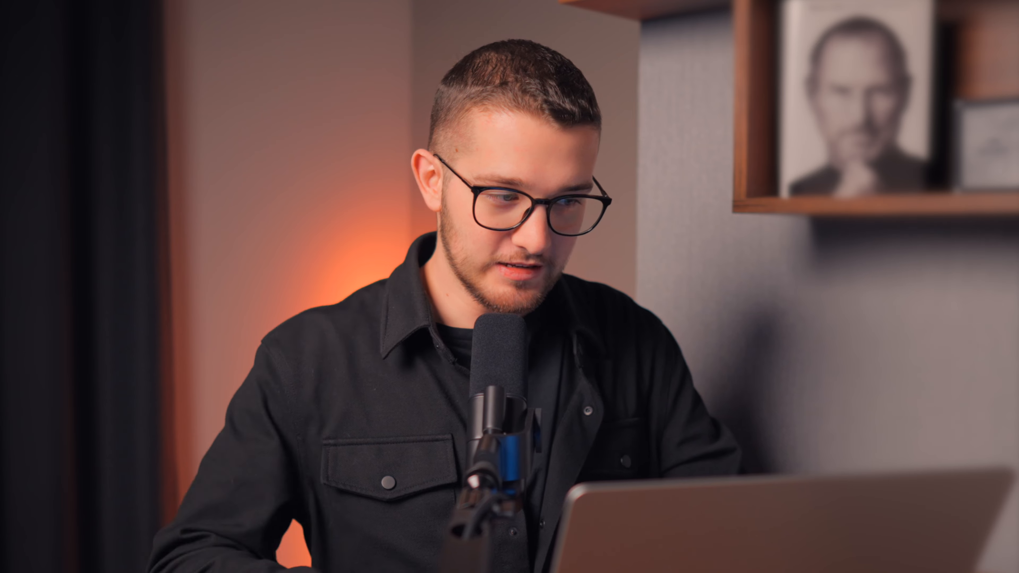
Step: Switch to the "Fixed Footer - Tutorial" project in Framer and select the Desktop breakpoint
{"action": "key", "text": "ctrl+Tab"}
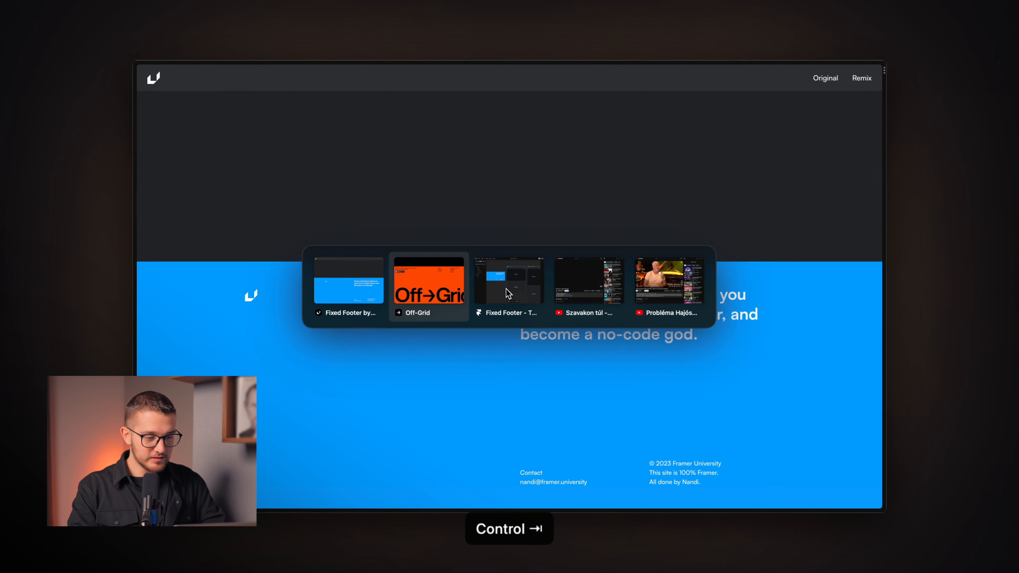
{"action": "key", "text": "ctrl+Tab"}
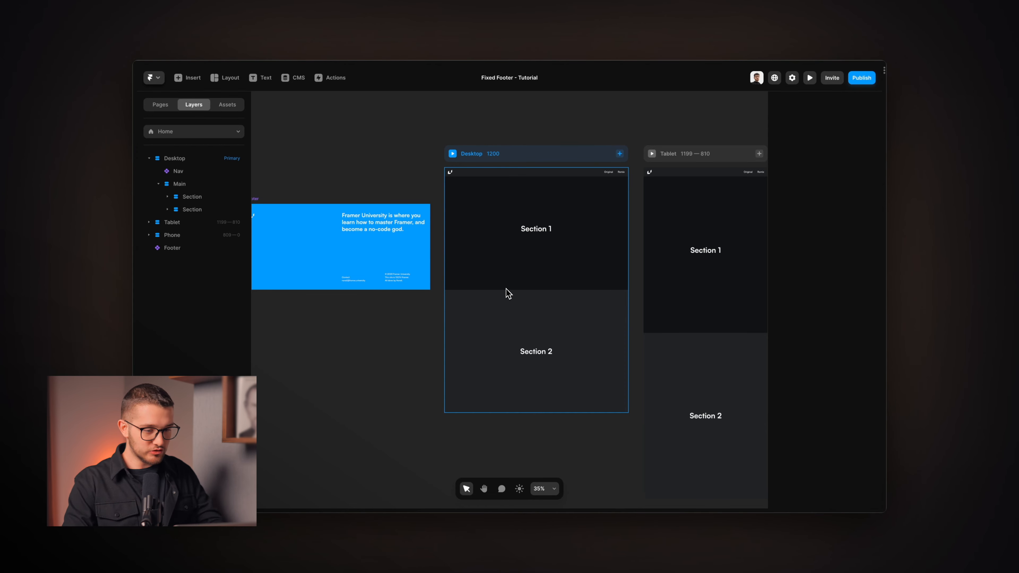
{"action": "left_click", "coordinate": [510, 180]}
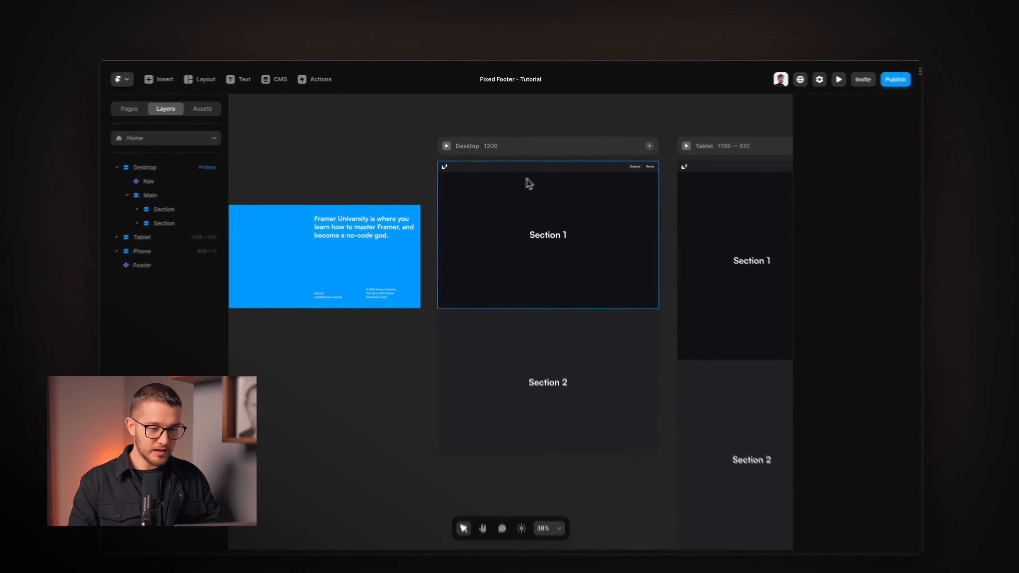
{"action": "left_click", "coordinate": [537, 146]}
{"action": "scroll", "coordinate": [530, 170], "scroll_direction": "up", "scroll_amount": 2}
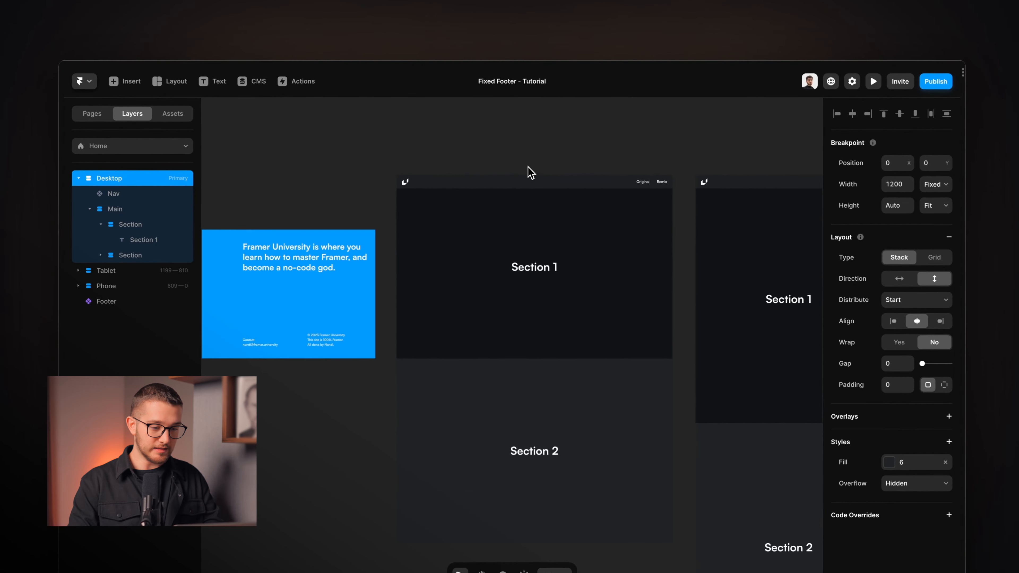
{"action": "scroll", "coordinate": [530, 171], "scroll_direction": "up", "scroll_amount": 1}
Step: Inspect the Main stack and its two nested Section layers in the Desktop breakpoint
{"action": "left_click", "coordinate": [91, 209]}
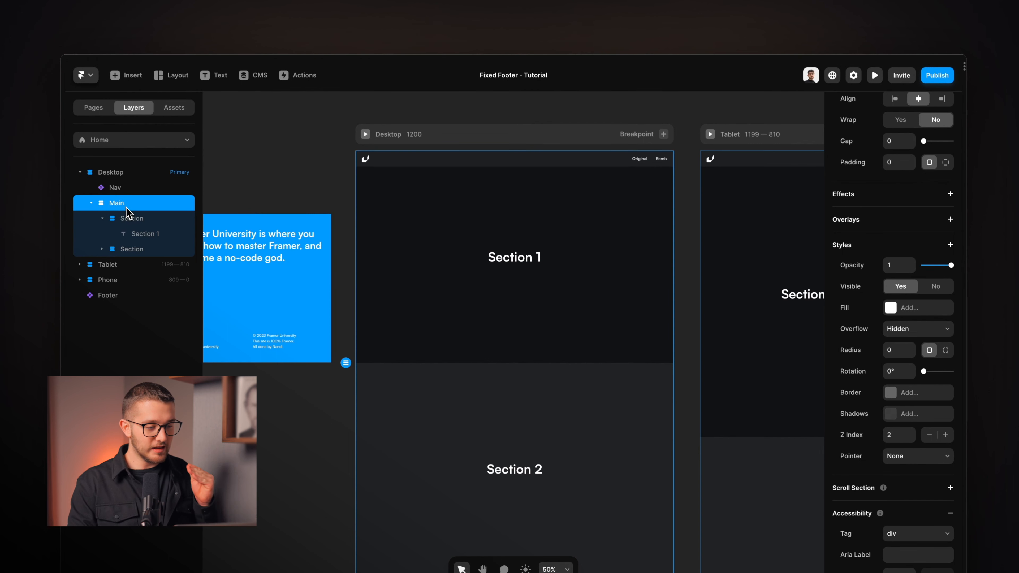
{"action": "left_click", "coordinate": [103, 219]}
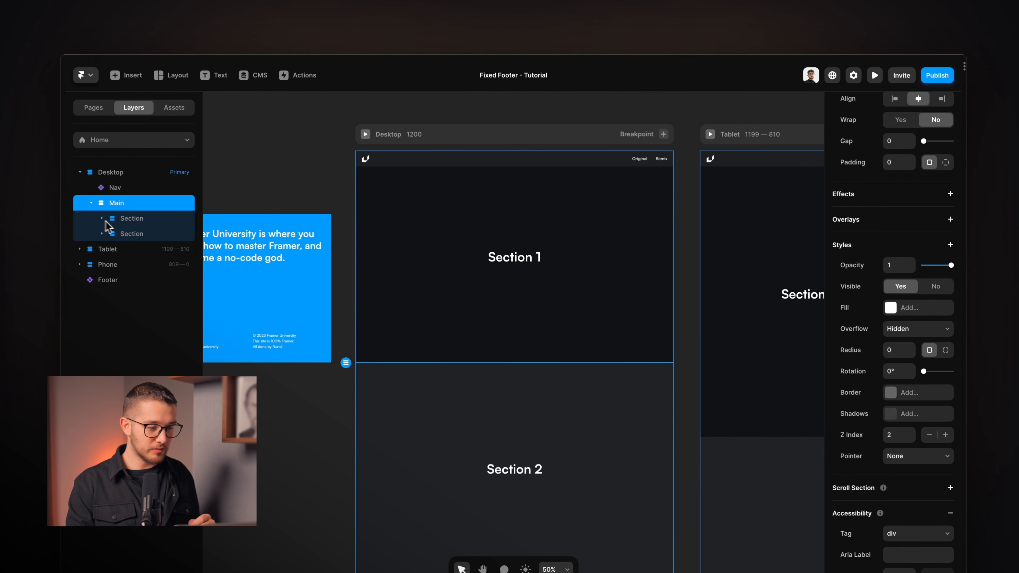
{"action": "left_click", "coordinate": [140, 217]}
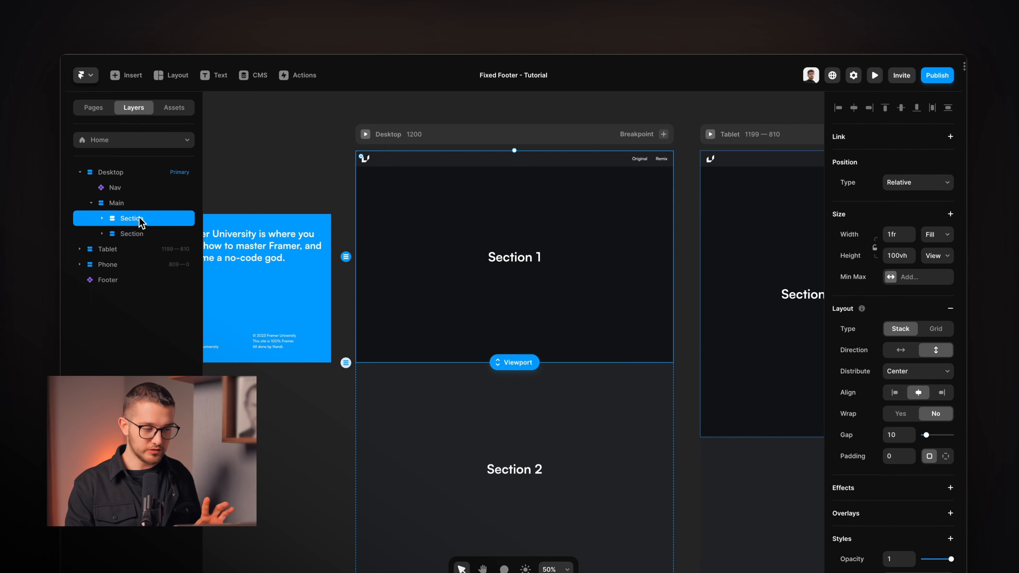
{"action": "left_click", "coordinate": [140, 235]}
{"action": "left_click", "coordinate": [145, 207]}
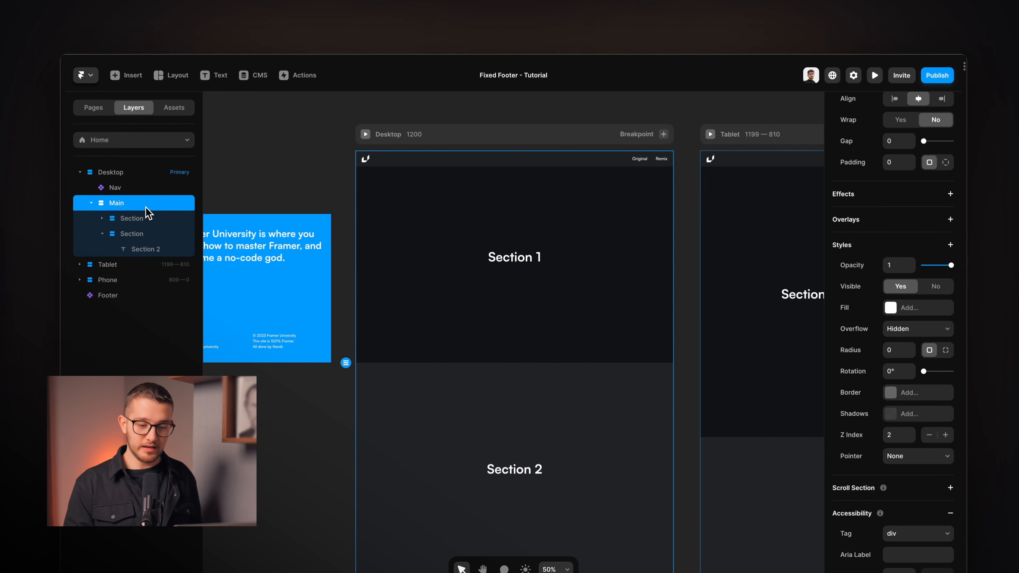
Step: Review the Main stack's size, layout and style properties, choosing Start as its distribution
{"action": "scroll", "coordinate": [883, 207], "scroll_direction": "up", "scroll_amount": 3}
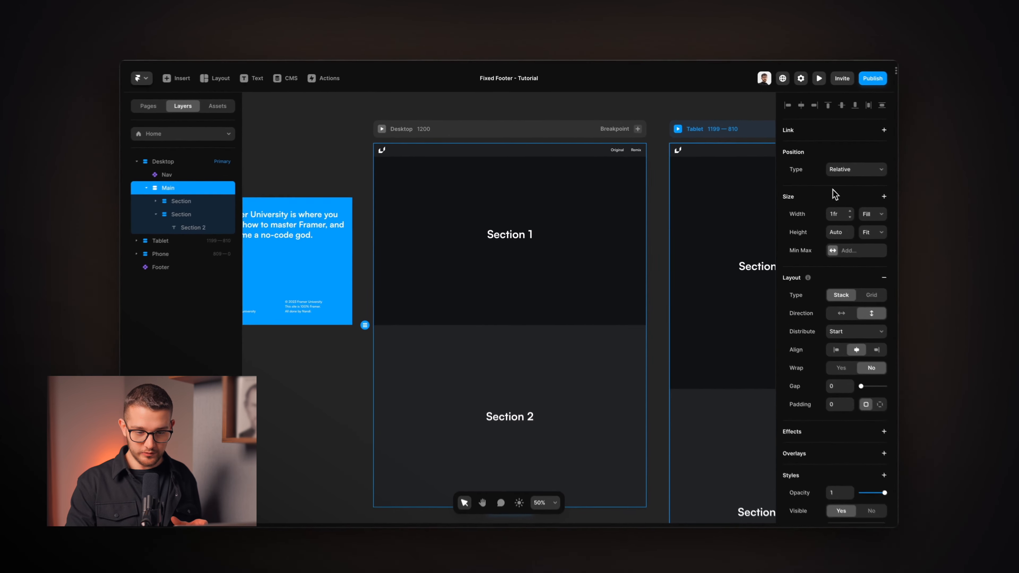
{"action": "scroll", "coordinate": [824, 188], "scroll_direction": "down", "scroll_amount": 3}
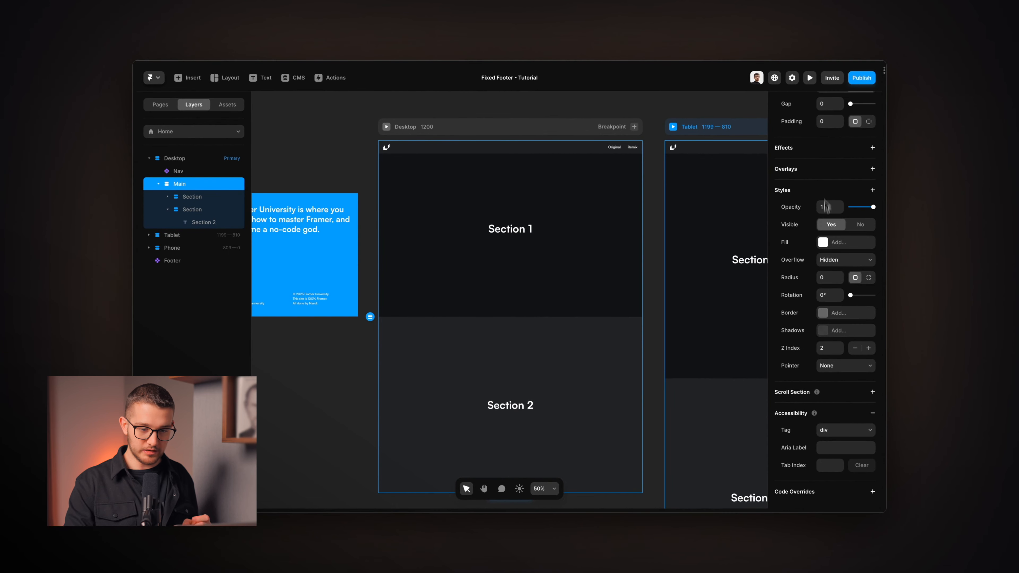
{"action": "scroll", "coordinate": [827, 218], "scroll_direction": "up", "scroll_amount": 5}
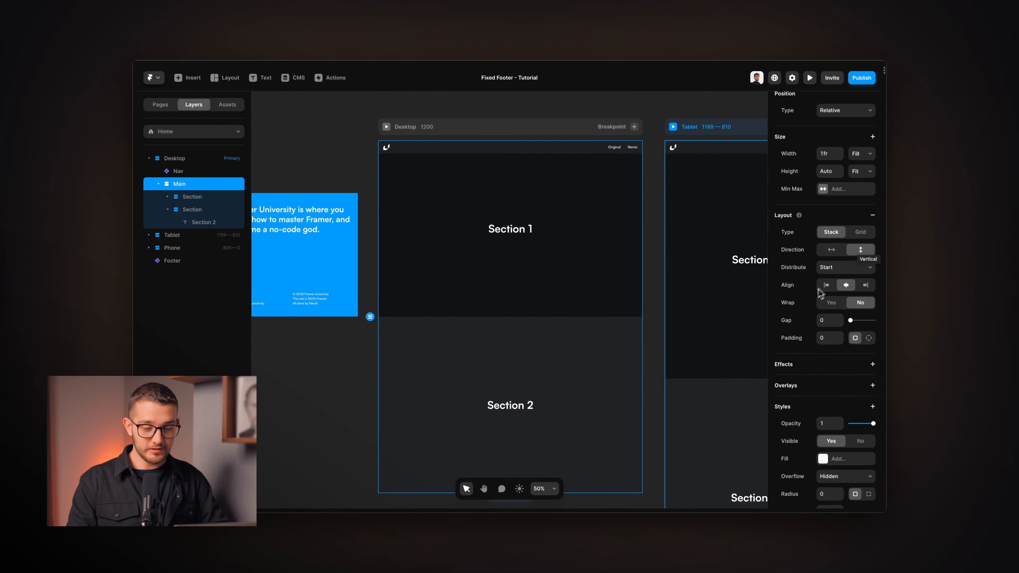
{"action": "left_click", "coordinate": [833, 268]}
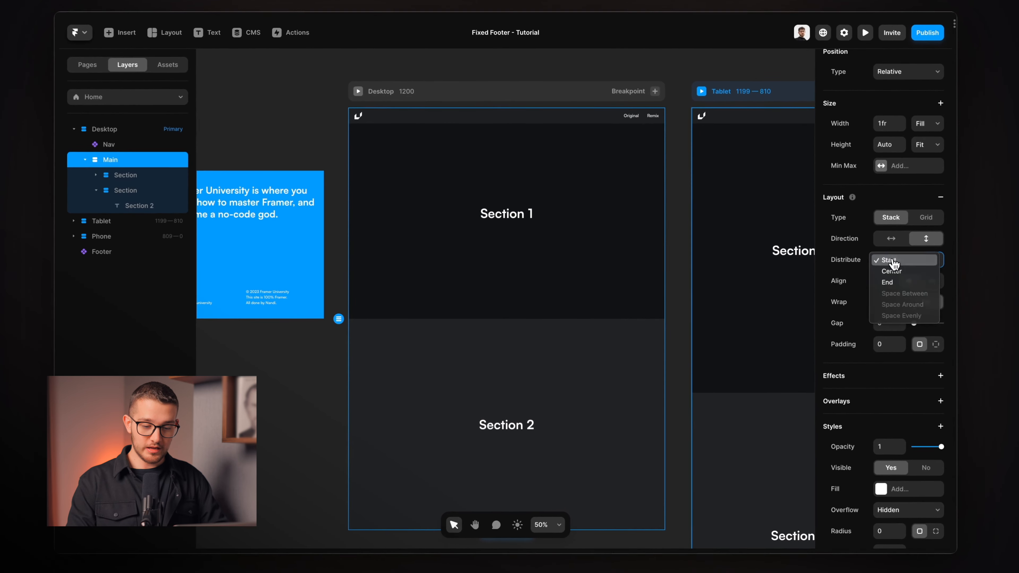
{"action": "left_click", "coordinate": [894, 262]}
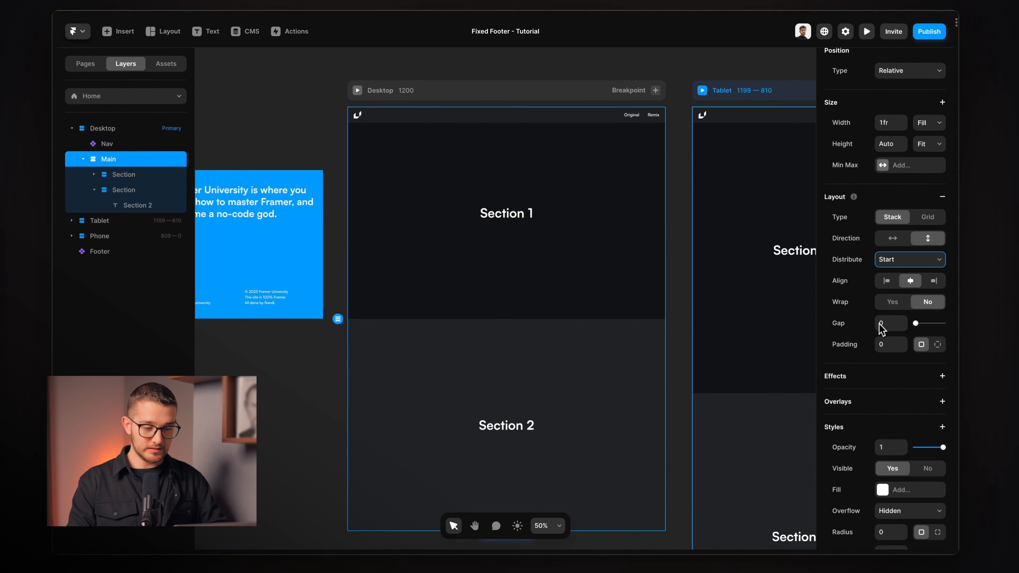
Step: Duplicate the second Section inside Main twice to check how the stack grows
{"action": "left_click", "coordinate": [134, 192]}
{"action": "scroll", "coordinate": [356, 192], "scroll_direction": "down", "scroll_amount": 3}
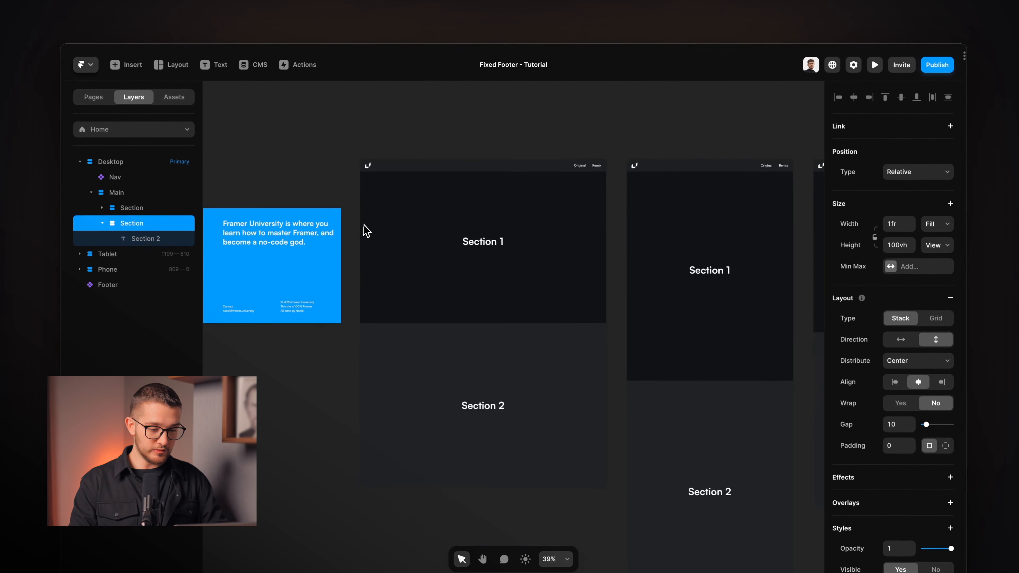
{"action": "key", "text": "super+d"}
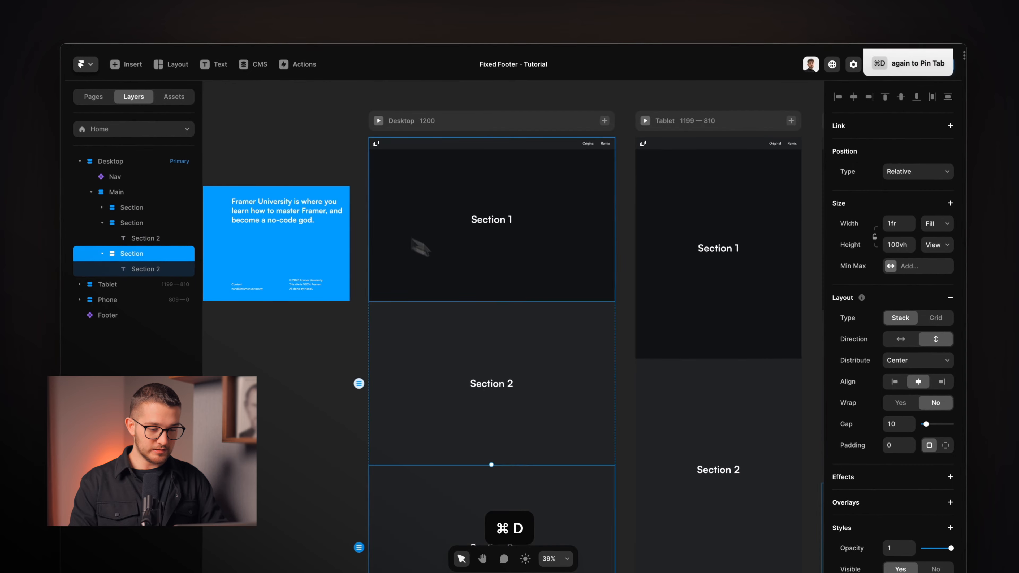
{"action": "scroll", "coordinate": [441, 225], "scroll_direction": "down", "scroll_amount": 5}
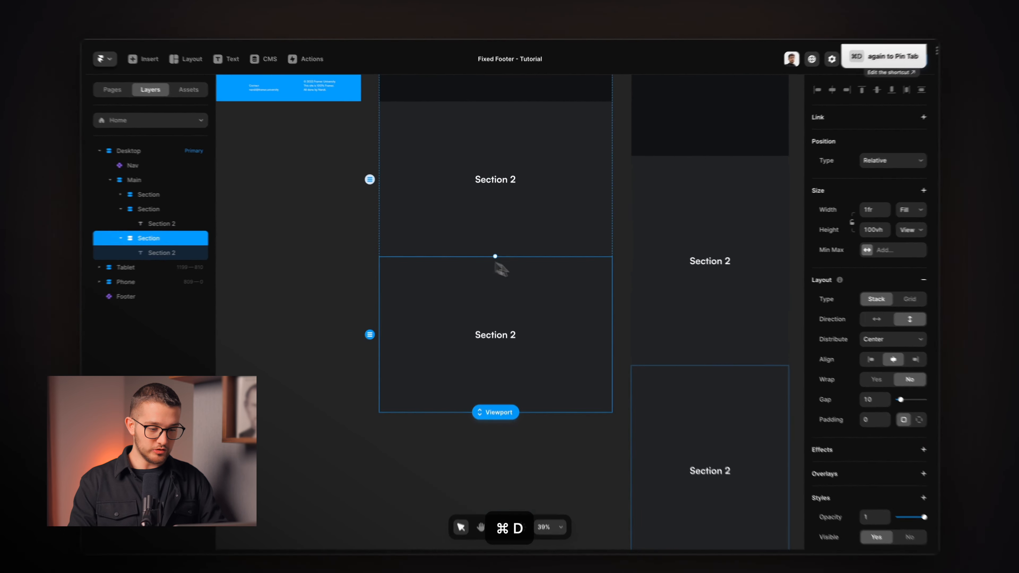
{"action": "key", "text": "super+d"}
{"action": "scroll", "coordinate": [517, 325], "scroll_direction": "down", "scroll_amount": 1}
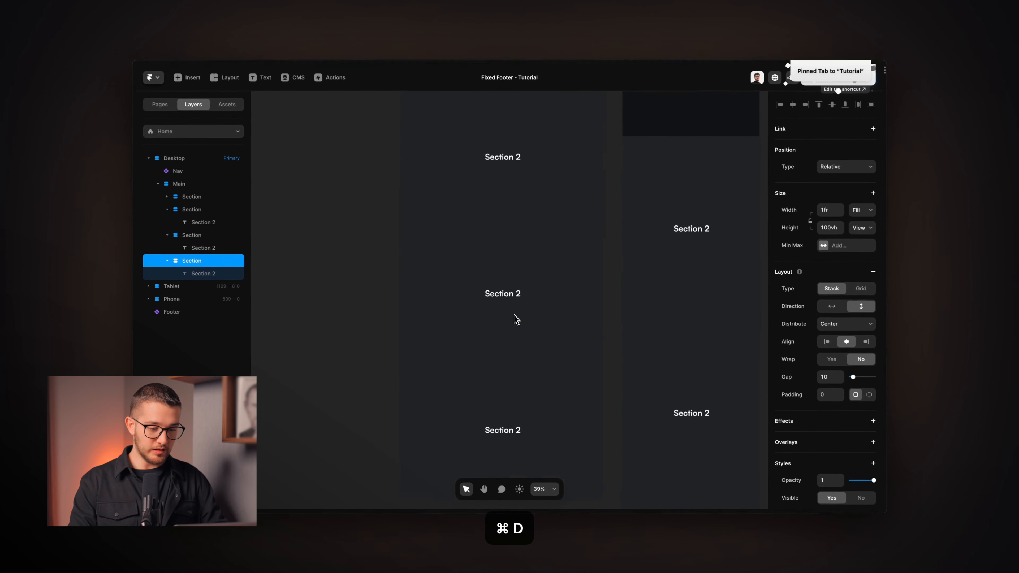
{"action": "scroll", "coordinate": [495, 245], "scroll_direction": "up", "scroll_amount": 2}
{"action": "scroll", "coordinate": [493, 238], "scroll_direction": "down", "scroll_amount": 3}
{"action": "scroll", "coordinate": [496, 249], "scroll_direction": "down", "scroll_amount": 1}
Step: Undo both duplications of the second Section
{"action": "key", "text": "super+z"}
{"action": "key", "text": "super+z"}
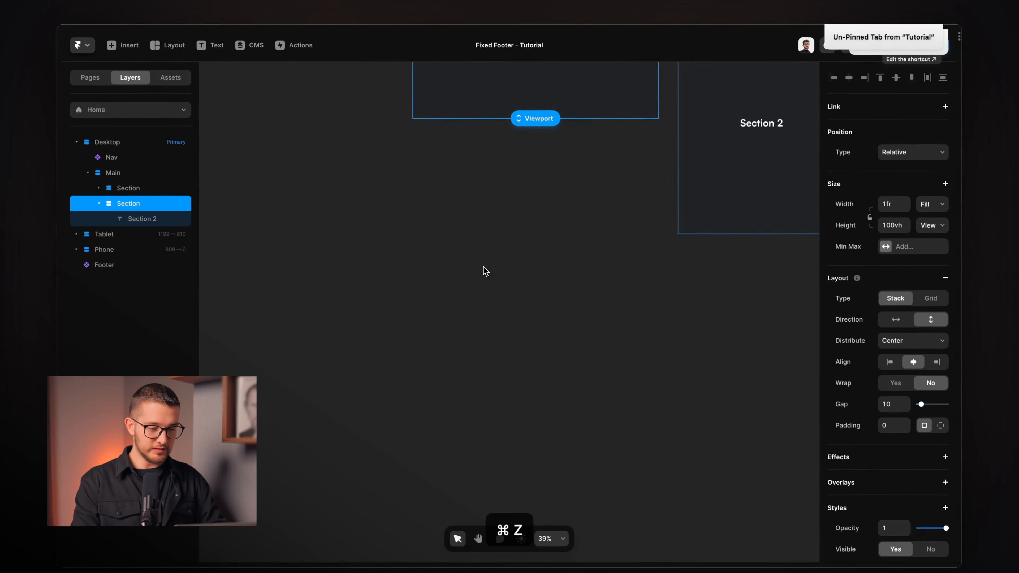
{"action": "scroll", "coordinate": [485, 271], "scroll_direction": "up", "scroll_amount": 10}
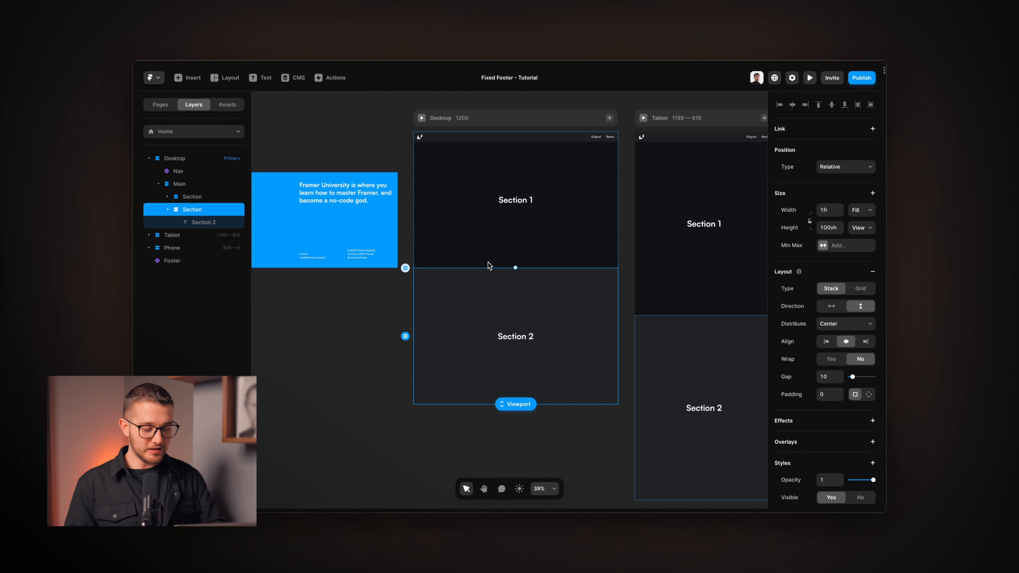
Step: Switch to the finished example page, scroll between Section 1 and the footer to examine the reveal, and return to the Framer project
{"action": "key", "text": "ctrl+Tab"}
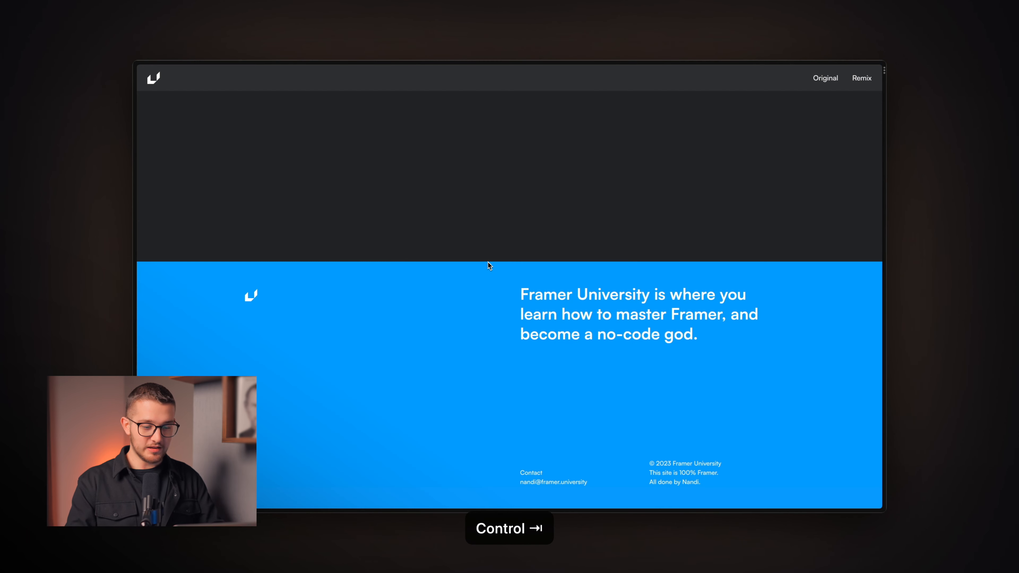
{"action": "scroll", "coordinate": [487, 266], "scroll_direction": "down", "scroll_amount": 1}
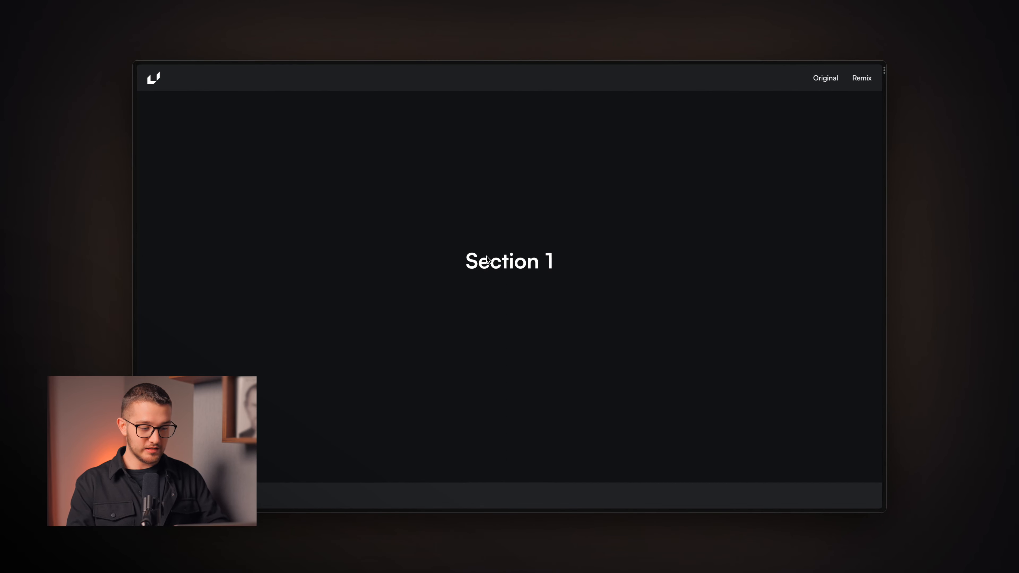
{"action": "left_click_drag", "start_coordinate": [145, 248], "coordinate": [882, 510]}
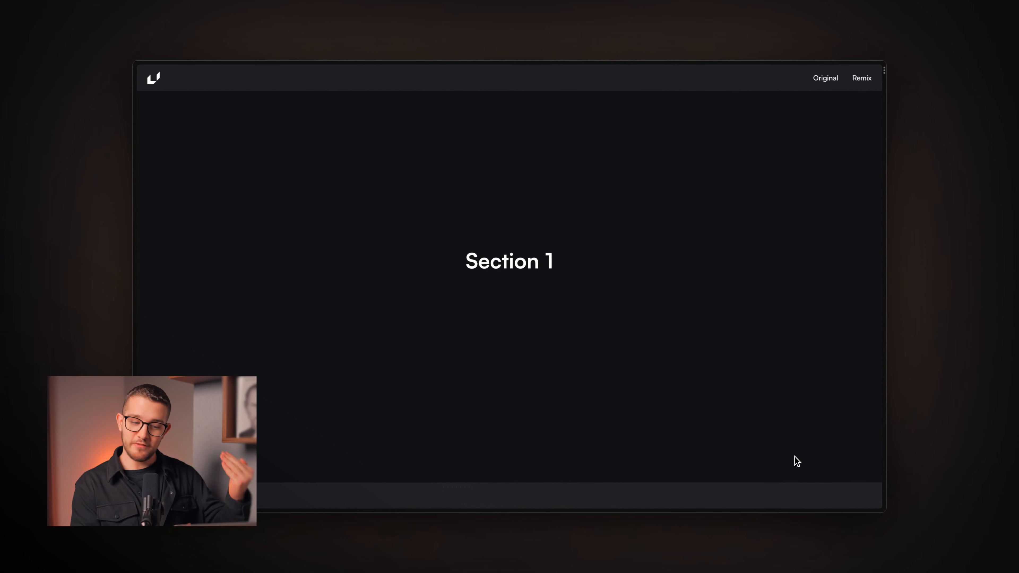
{"action": "scroll", "coordinate": [794, 456], "scroll_direction": "down", "scroll_amount": 15}
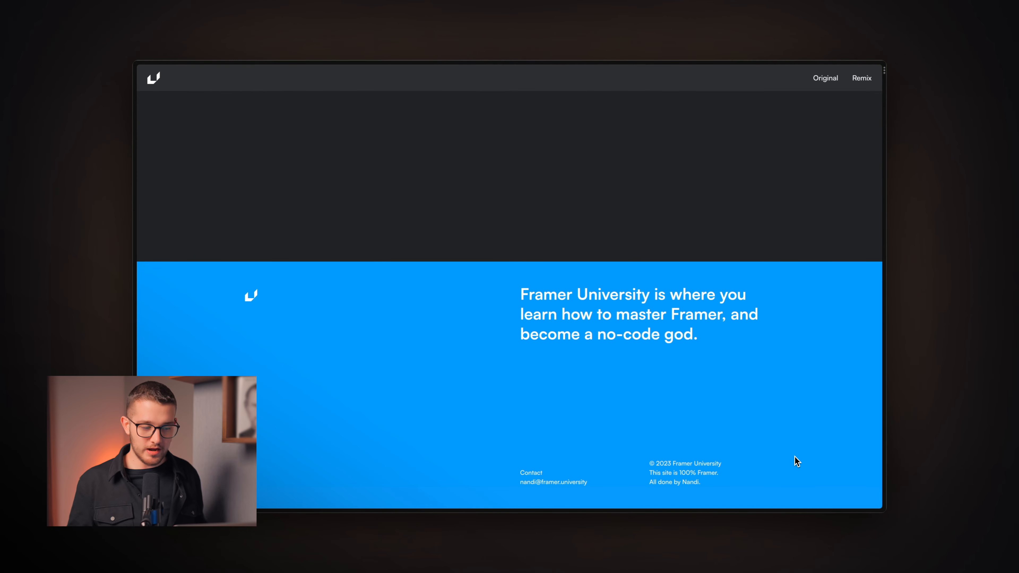
{"action": "scroll", "coordinate": [794, 456], "scroll_direction": "up", "scroll_amount": 5}
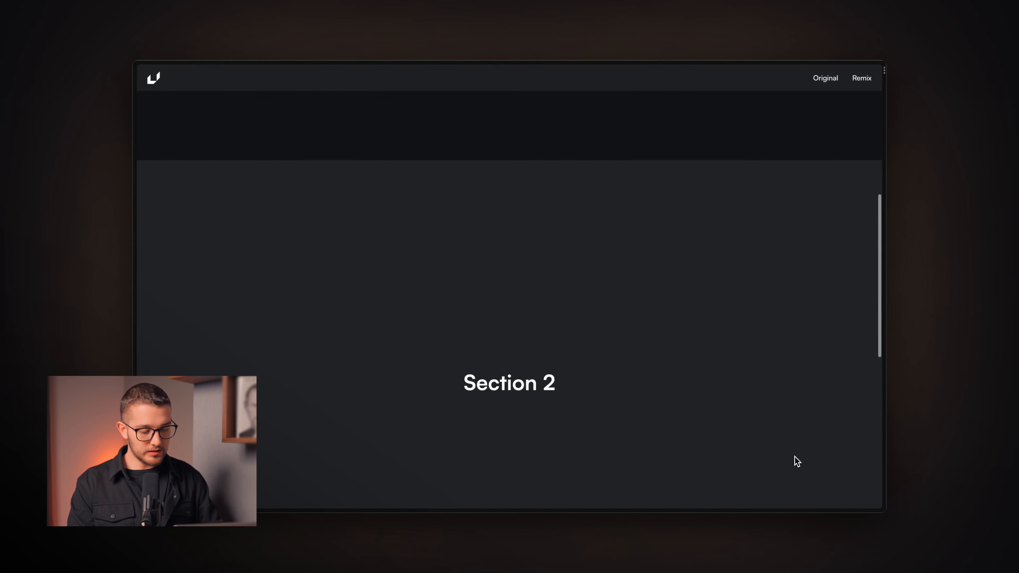
{"action": "key", "text": "ctrl+Tab"}
Step: Set the Z Index of the Main stack in the Desktop breakpoint to 2
{"action": "left_click", "coordinate": [195, 185]}
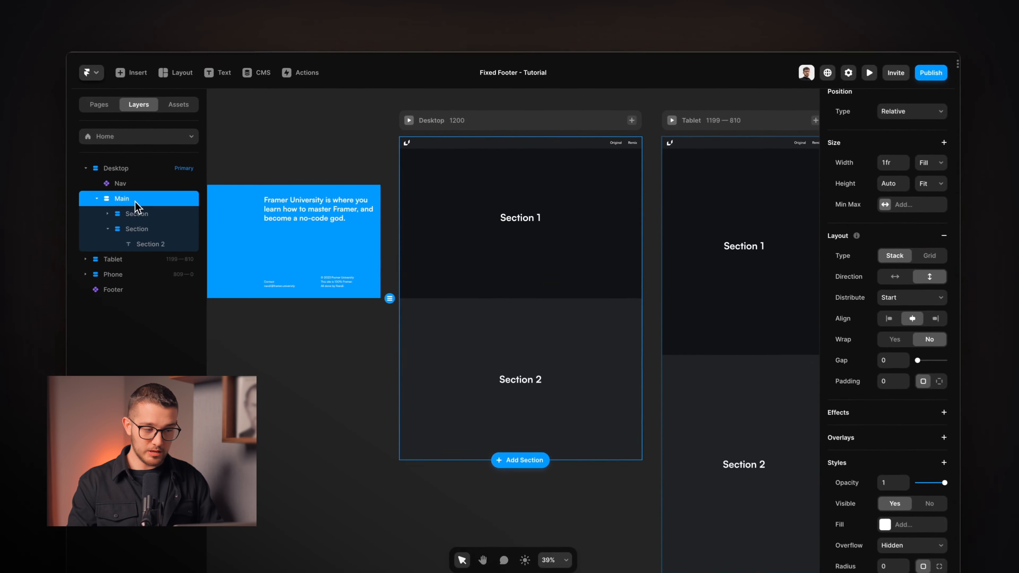
{"action": "left_click", "coordinate": [149, 218]}
{"action": "left_click", "coordinate": [146, 226]}
{"action": "left_click", "coordinate": [145, 214]}
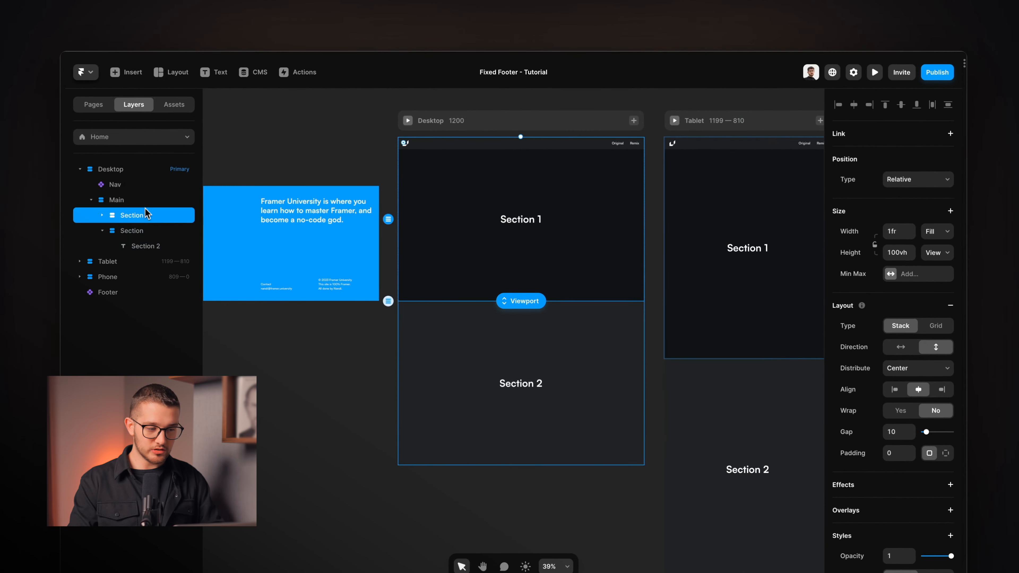
{"action": "left_click", "coordinate": [145, 202]}
{"action": "scroll", "coordinate": [900, 357], "scroll_direction": "down", "scroll_amount": 6}
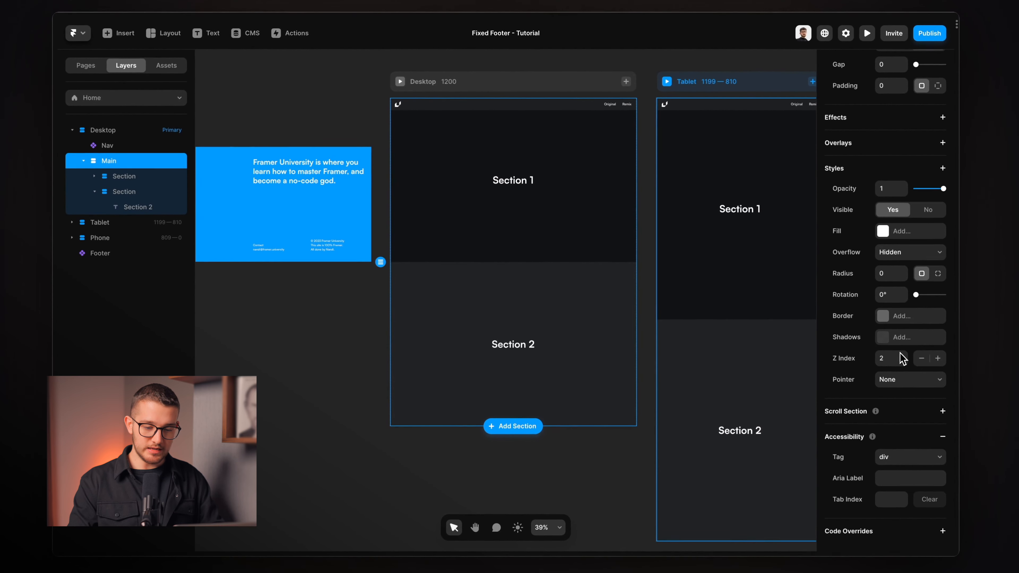
{"action": "left_click", "coordinate": [882, 354]}
{"action": "type", "text": "2"}
{"action": "key", "text": "Return"}
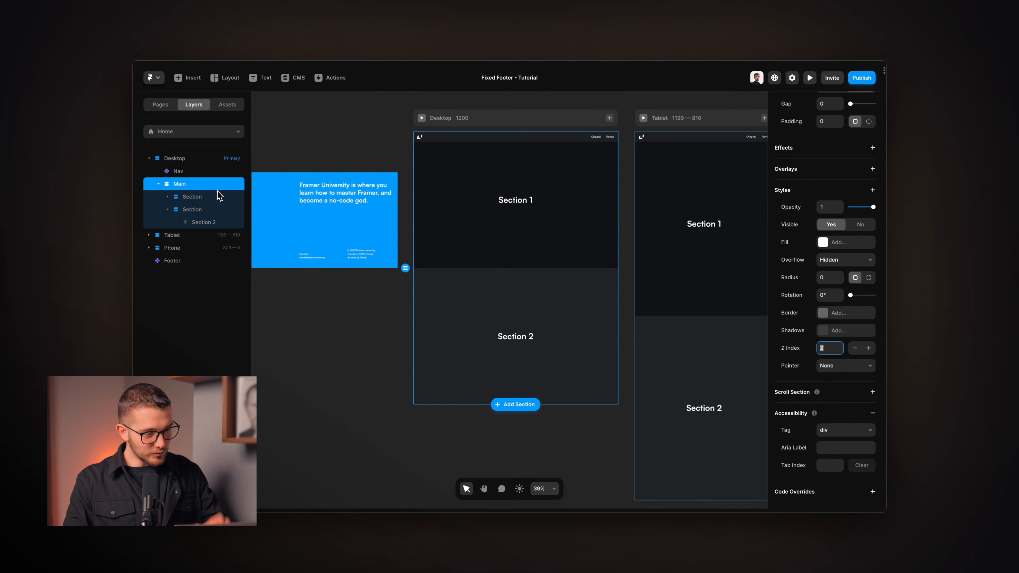
Step: Compare the Main stack with its two nested Section layers to see which layer wraps the page sections
{"action": "left_click", "coordinate": [211, 196]}
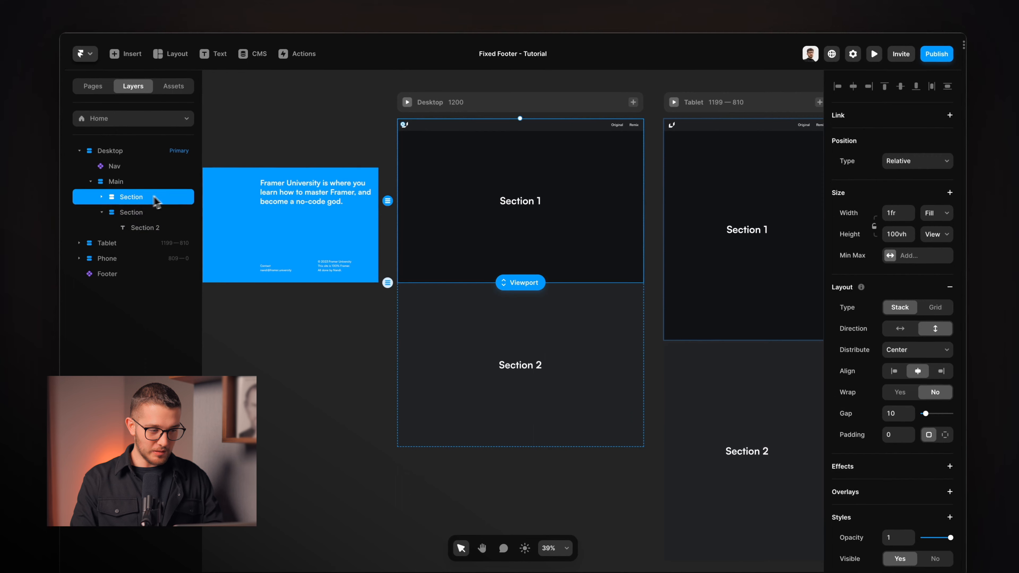
{"action": "left_click", "coordinate": [137, 184]}
{"action": "left_click", "coordinate": [138, 195]}
{"action": "left_click", "coordinate": [140, 185]}
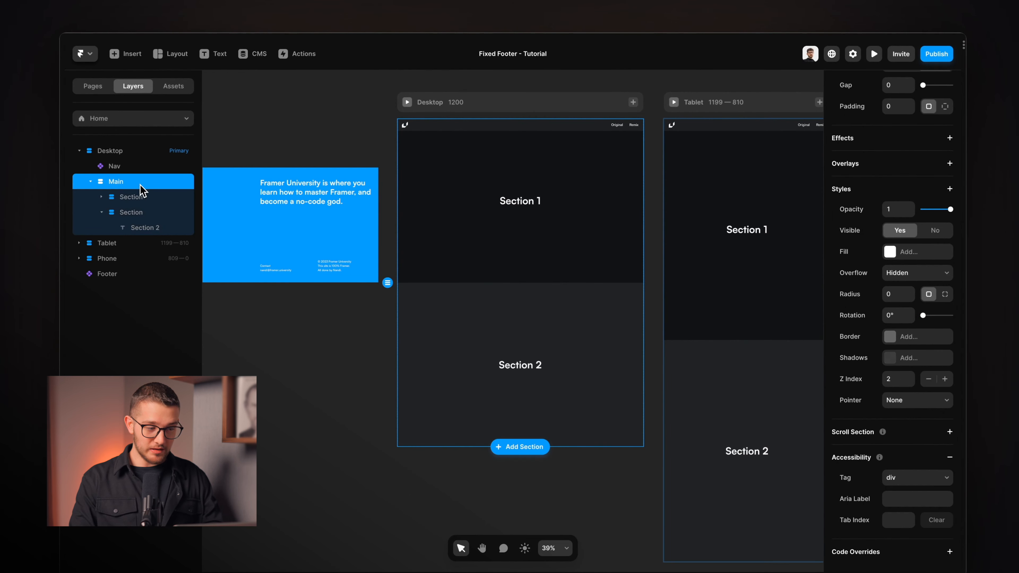
{"action": "left_click", "coordinate": [141, 199]}
{"action": "left_click", "coordinate": [141, 213]}
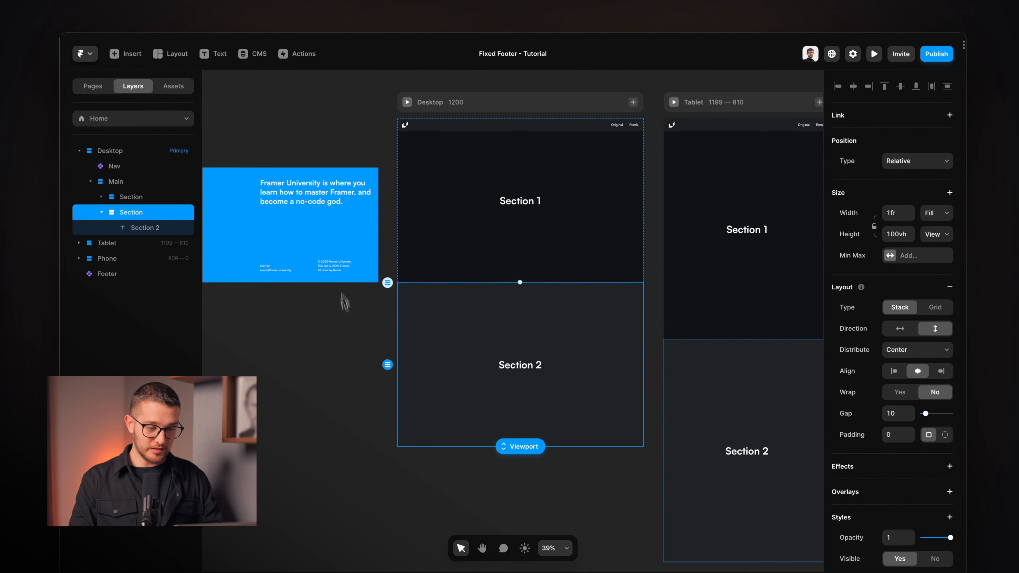
Step: Open the Footer component to examine its Desktop and Phone variants, and return to the Home page
{"action": "left_click", "coordinate": [318, 271]}
{"action": "scroll", "coordinate": [319, 270], "scroll_direction": "left", "scroll_amount": 3}
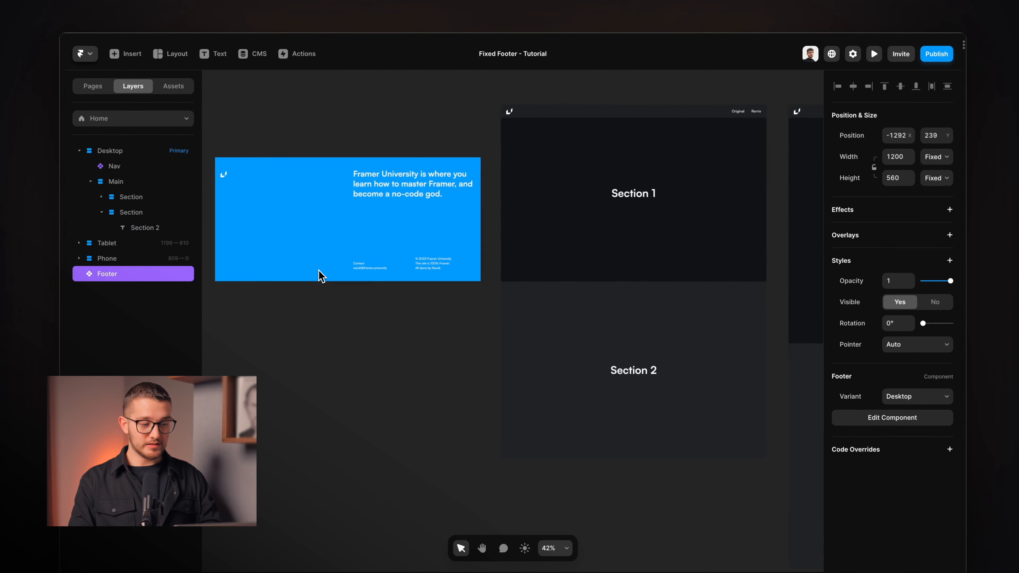
{"action": "scroll", "coordinate": [373, 244], "scroll_direction": "up", "scroll_amount": 3}
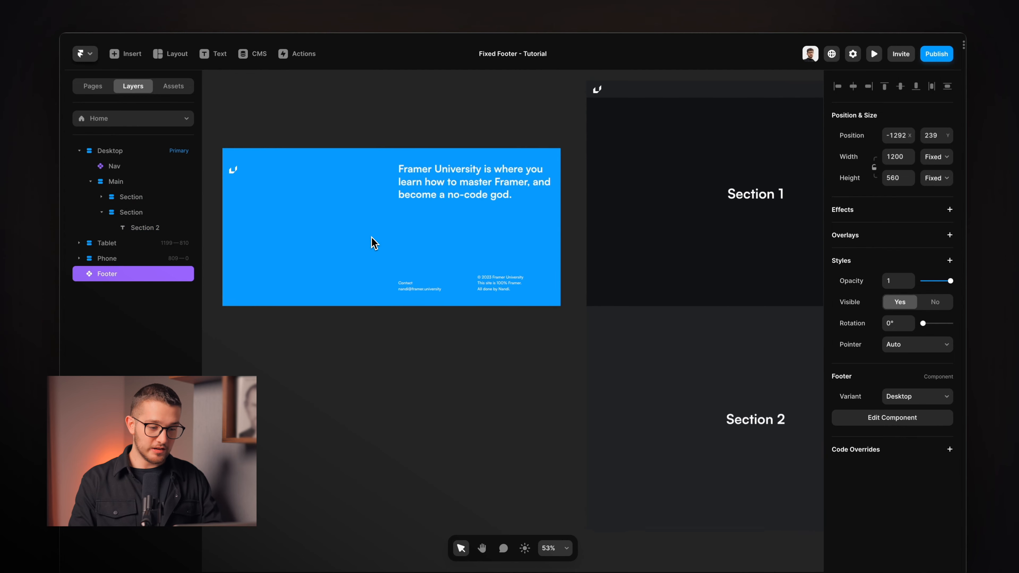
{"action": "double_click", "coordinate": [397, 233]}
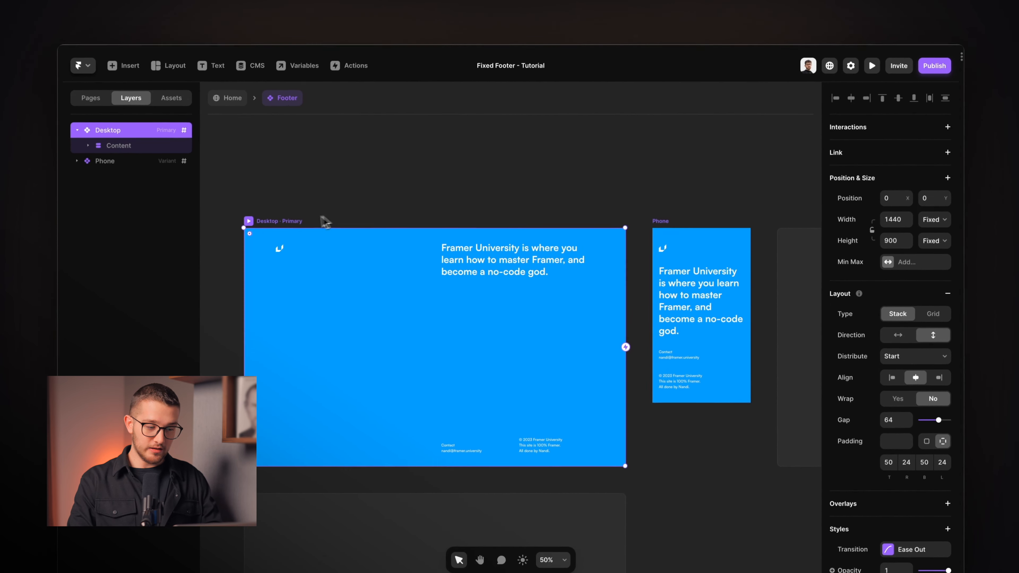
{"action": "left_click", "coordinate": [658, 225]}
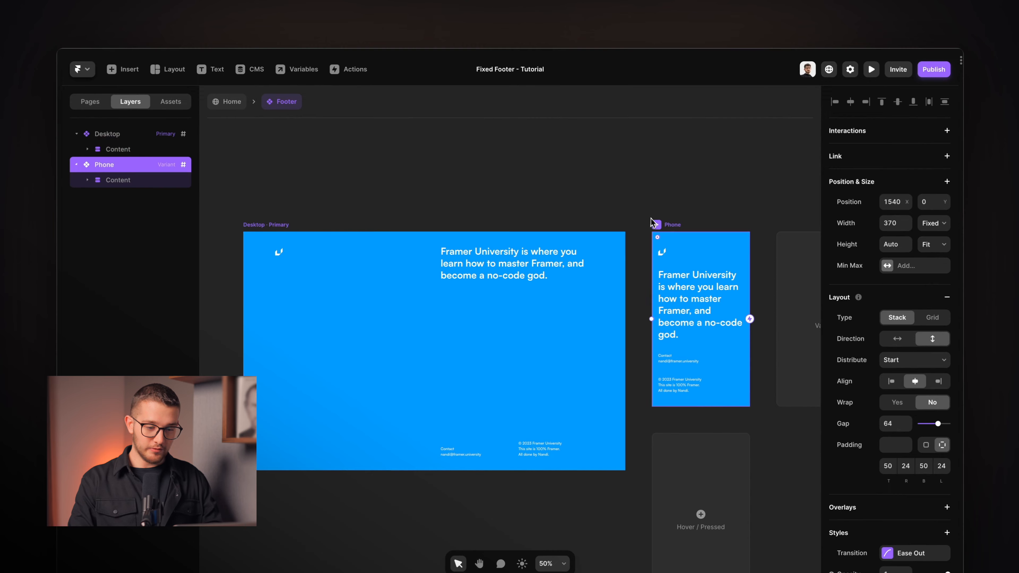
{"action": "left_click", "coordinate": [225, 103]}
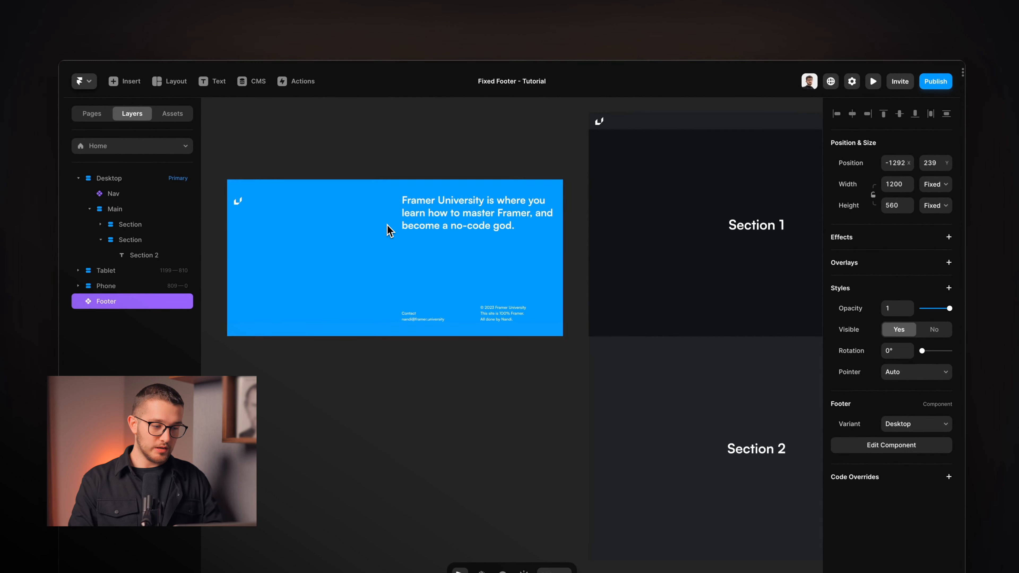
Step: Move the Footer component into the Desktop breakpoint by cutting and pasting it, and place it between Nav and Main in the layer order
{"action": "key", "text": "super+x"}
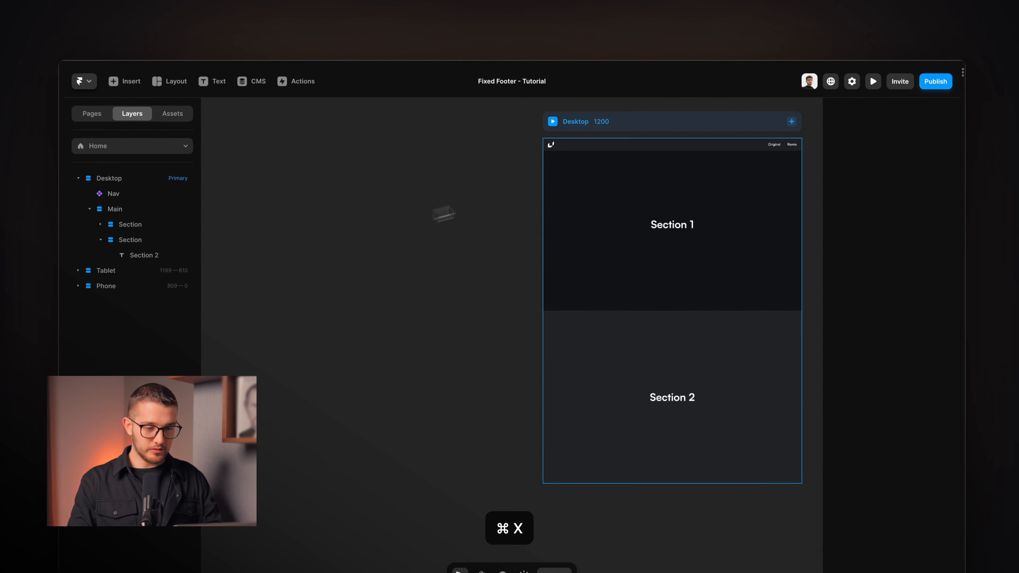
{"action": "left_click", "coordinate": [606, 127]}
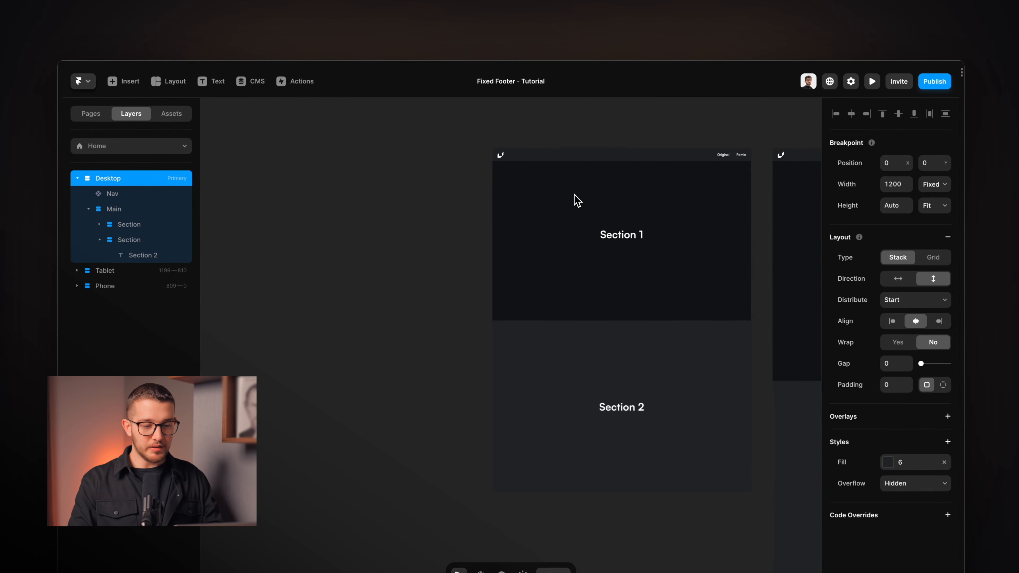
{"action": "key", "text": "super+v"}
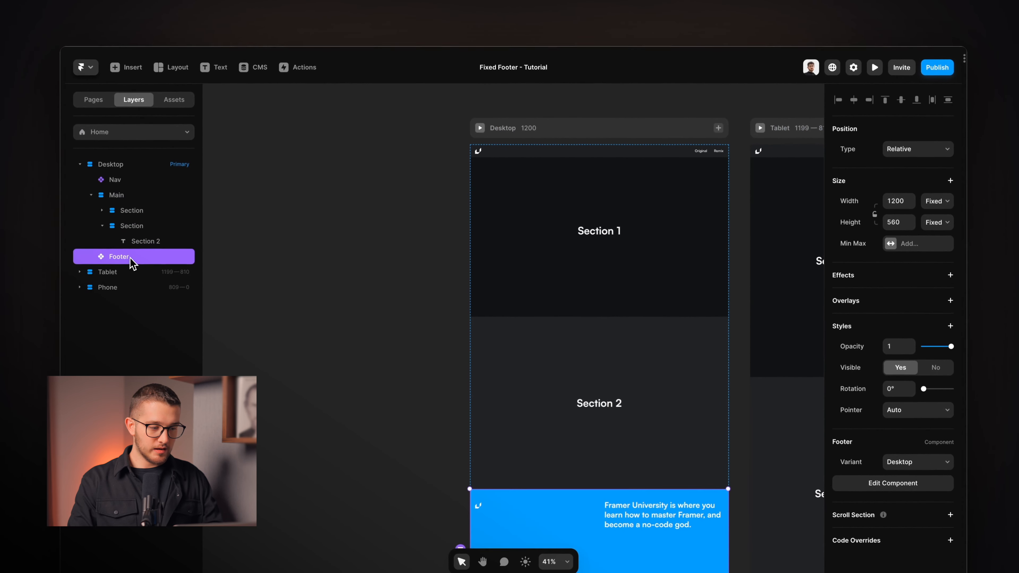
{"action": "left_click_drag", "start_coordinate": [132, 263], "coordinate": [130, 188]}
{"action": "scroll", "coordinate": [520, 352], "scroll_direction": "right", "scroll_amount": 2}
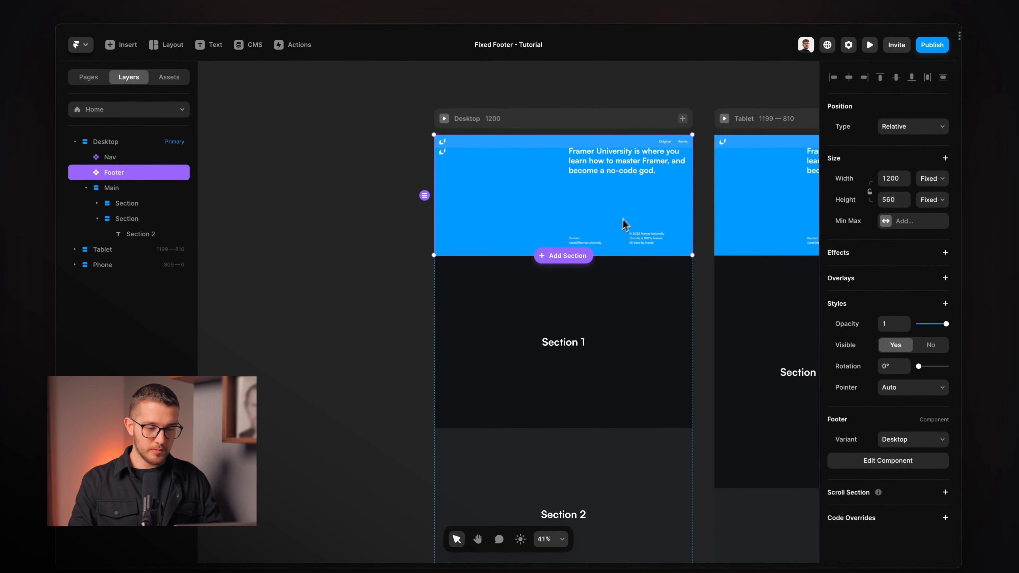
{"action": "scroll", "coordinate": [630, 241], "scroll_direction": "up", "scroll_amount": 1}
{"action": "scroll", "coordinate": [630, 241], "scroll_direction": "right", "scroll_amount": 1}
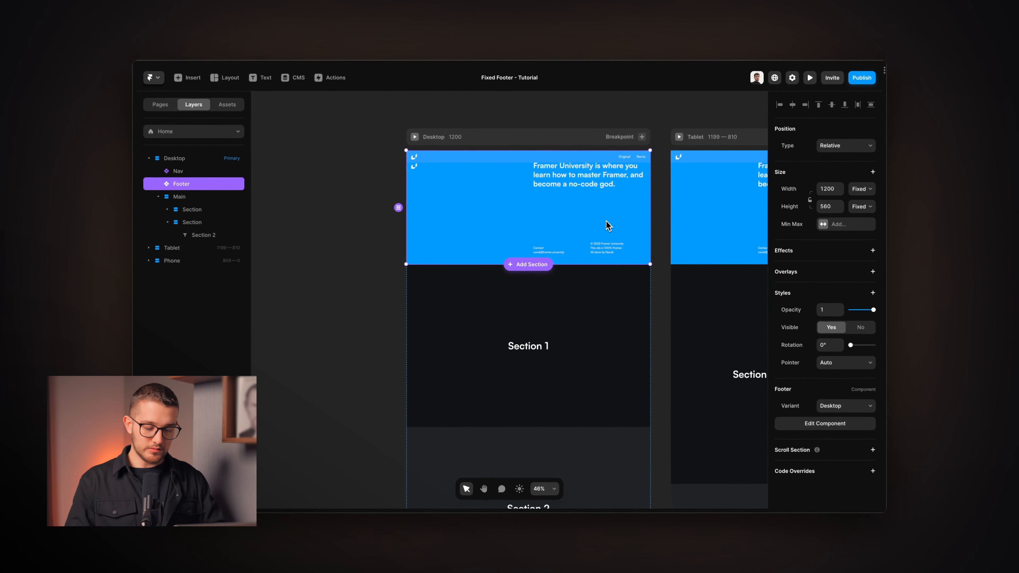
Step: Preview the page and scroll through it to check where the Footer sits relative to the sections
{"action": "key", "text": "super+p"}
{"action": "scroll", "coordinate": [599, 293], "scroll_direction": "down", "scroll_amount": 15}
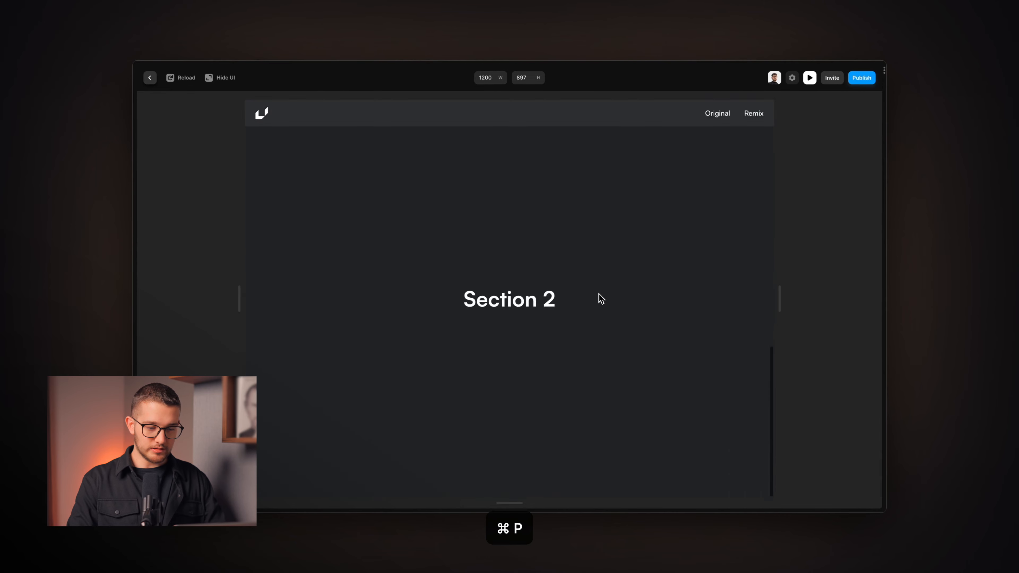
{"action": "scroll", "coordinate": [599, 294], "scroll_direction": "up", "scroll_amount": 15}
{"action": "scroll", "coordinate": [599, 294], "scroll_direction": "down", "scroll_amount": 10}
{"action": "scroll", "coordinate": [599, 293], "scroll_direction": "down", "scroll_amount": 10}
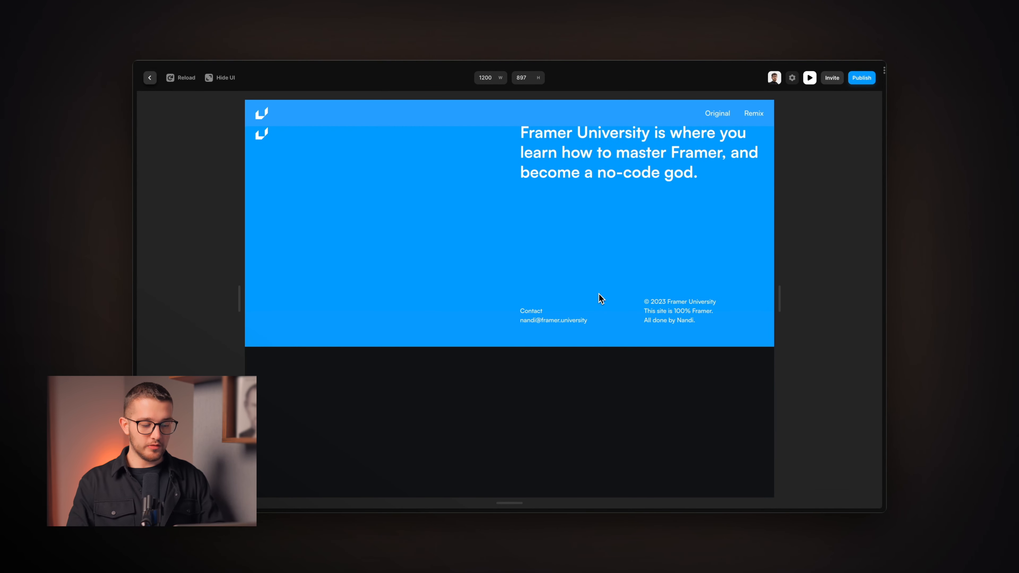
{"action": "key", "text": "Escape"}
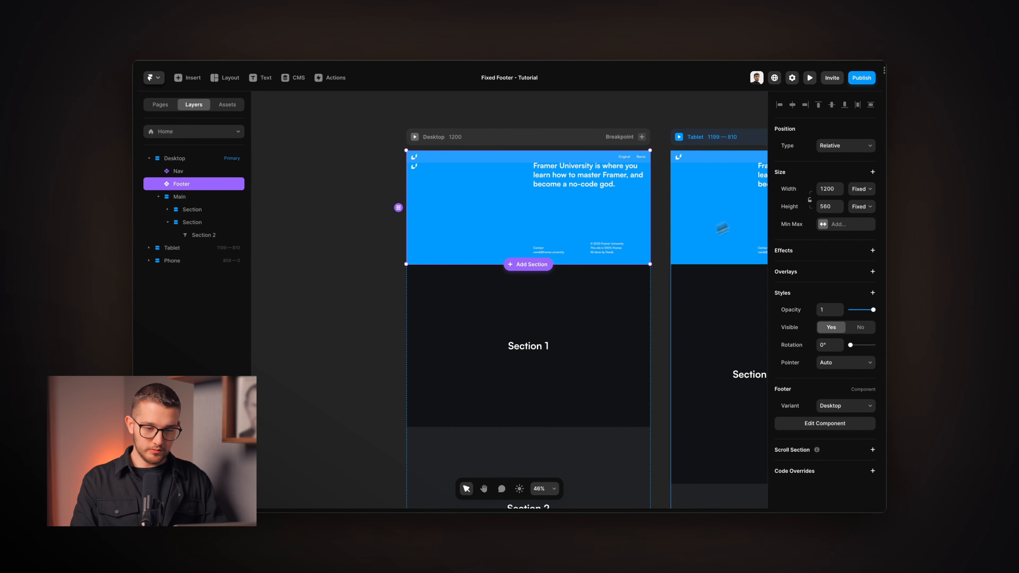
Step: Change the Footer's position type to Fixed and raise its Z Index to 2
{"action": "left_click", "coordinate": [837, 146]}
{"action": "left_click", "coordinate": [838, 157]}
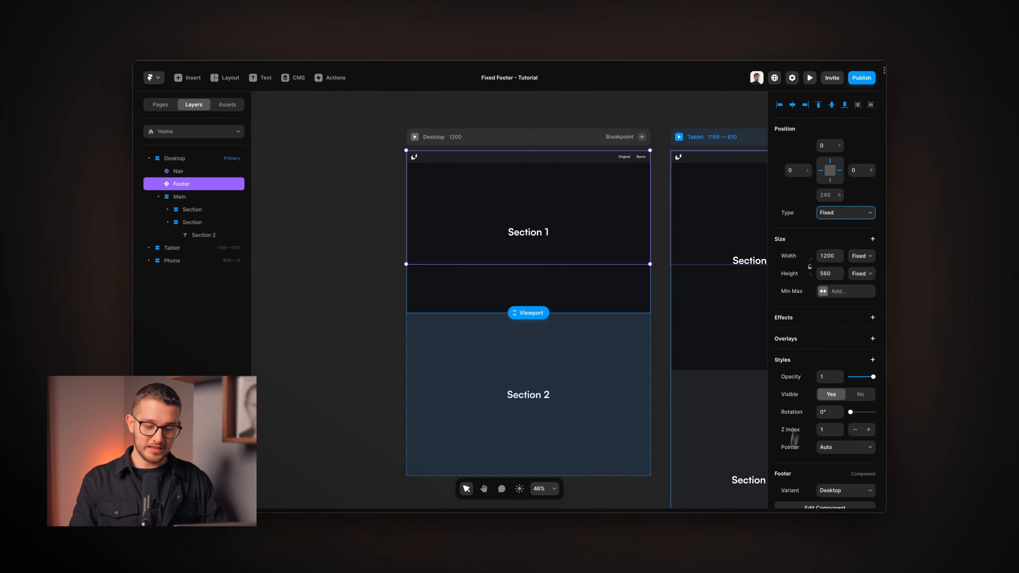
{"action": "left_click", "coordinate": [868, 429]}
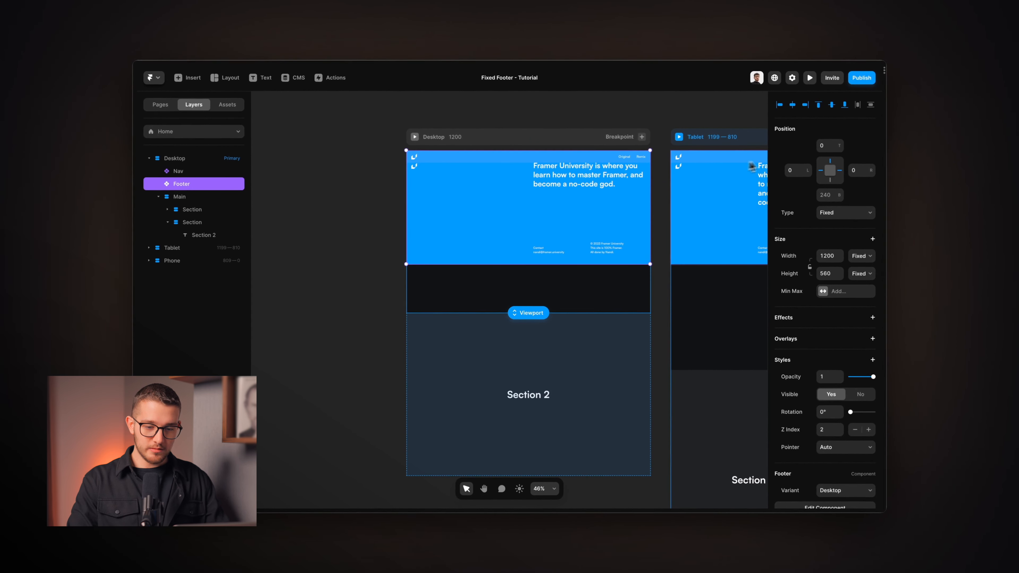
Step: Unpin the Footer from the top and pin it to the bottom with an offset of 0
{"action": "left_click", "coordinate": [828, 159]}
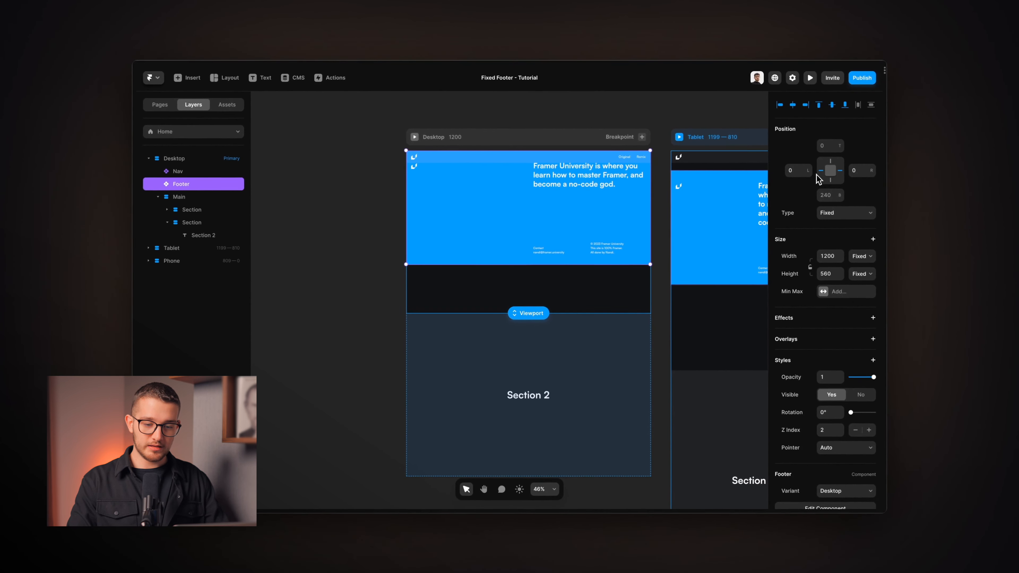
{"action": "left_click", "coordinate": [830, 180]}
{"action": "left_click", "coordinate": [828, 195]}
{"action": "type", "text": "0"}
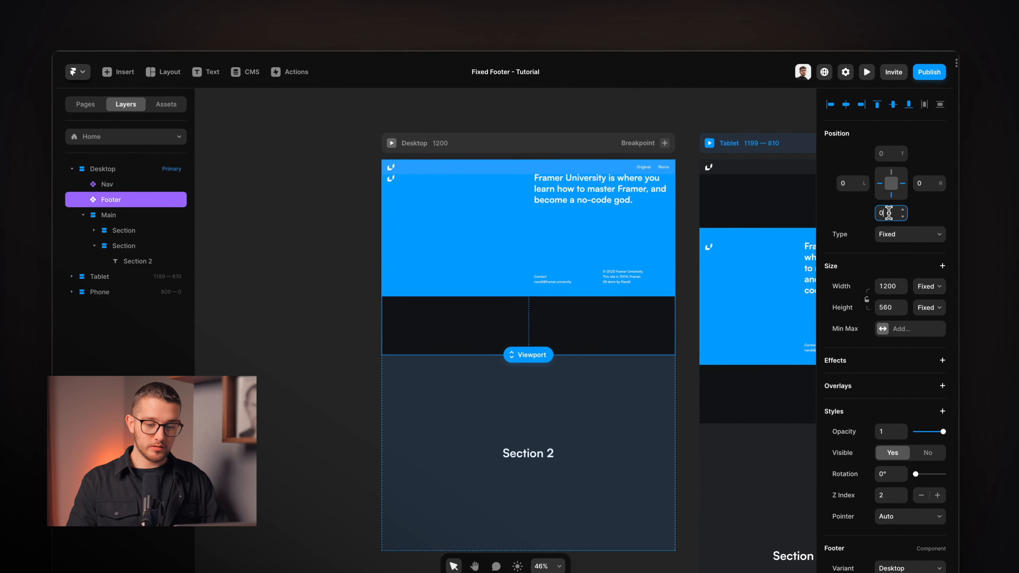
{"action": "key", "text": "Return"}
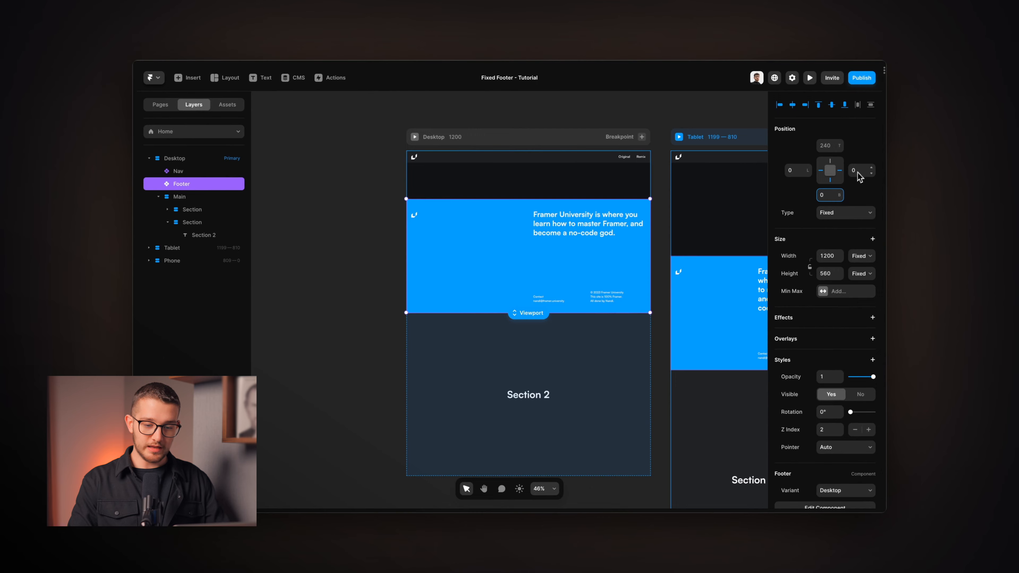
Step: Preview the page and scroll up and down to check how the fixed Footer behaves over the sections
{"action": "key", "text": "super+p"}
{"action": "scroll", "coordinate": [454, 261], "scroll_direction": "down", "scroll_amount": 5}
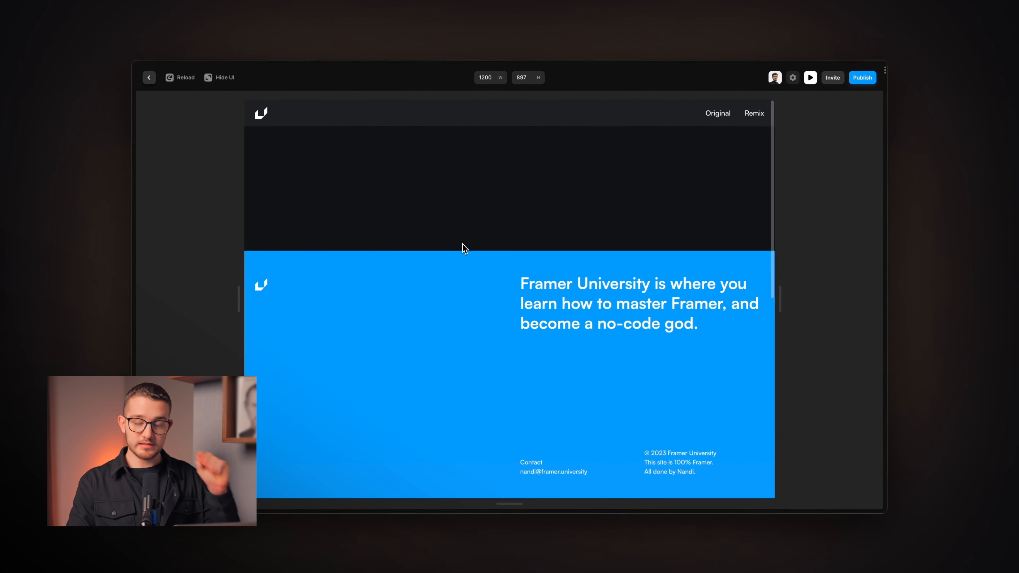
{"action": "scroll", "coordinate": [463, 244], "scroll_direction": "down", "scroll_amount": 5}
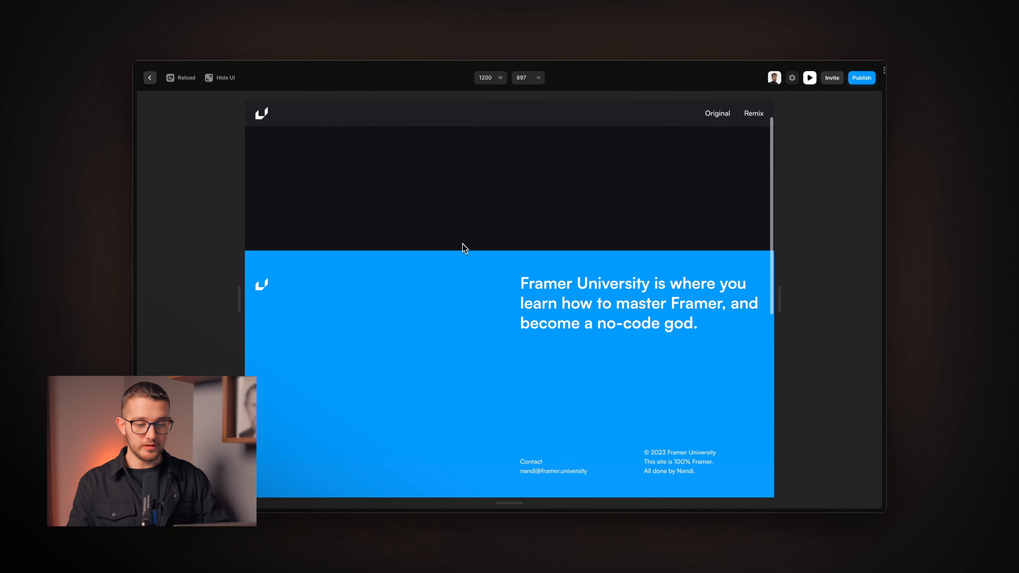
{"action": "scroll", "coordinate": [463, 247], "scroll_direction": "up", "scroll_amount": 5}
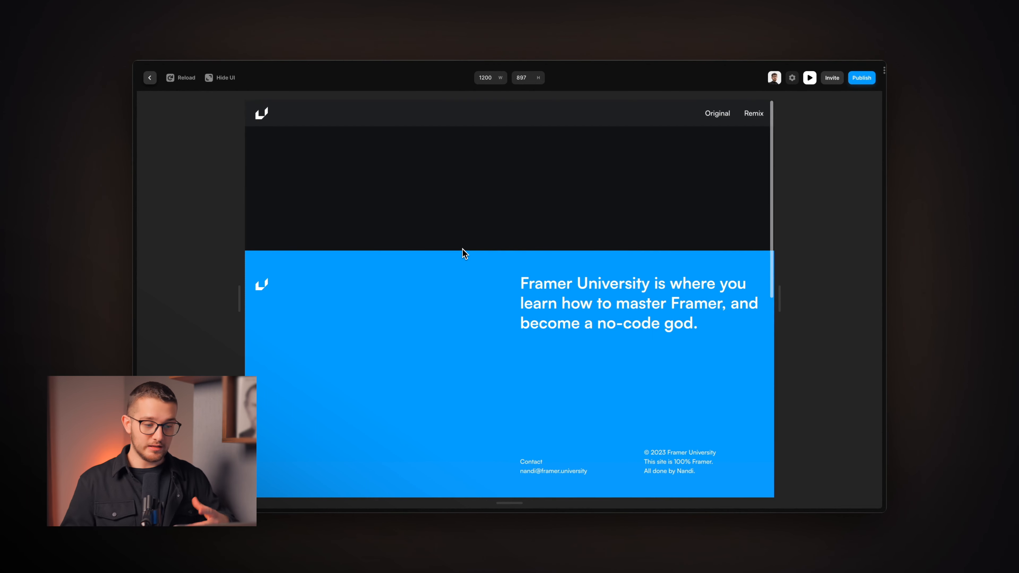
{"action": "scroll", "coordinate": [462, 248], "scroll_direction": "down", "scroll_amount": 5}
{"action": "scroll", "coordinate": [462, 248], "scroll_direction": "up", "scroll_amount": 5}
{"action": "scroll", "coordinate": [462, 248], "scroll_direction": "down", "scroll_amount": 5}
{"action": "key", "text": "Escape"}
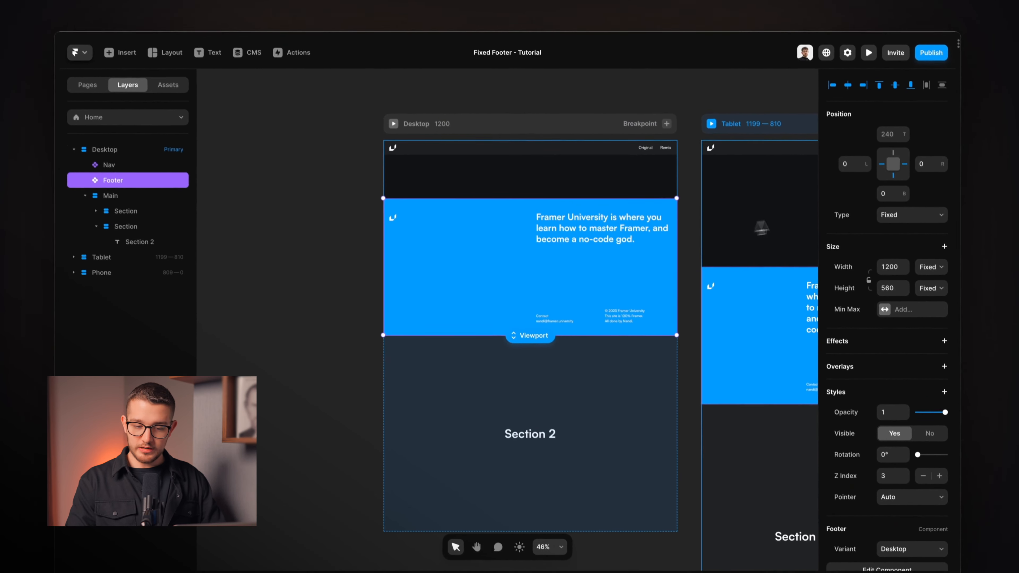
Step: Change the Footer's height sizing option to Viewport
{"action": "left_click", "coordinate": [920, 287]}
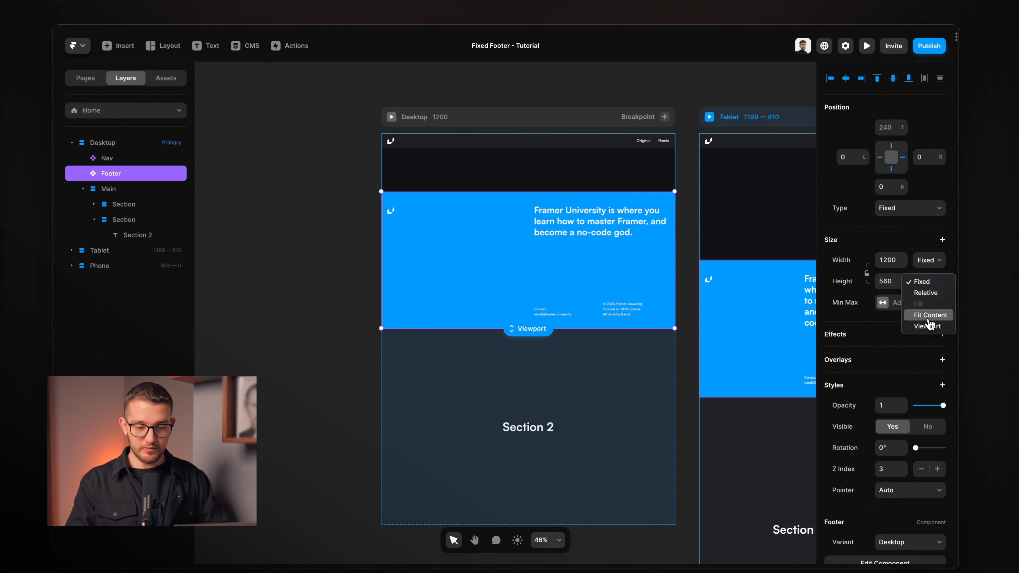
{"action": "left_click", "coordinate": [897, 279]}
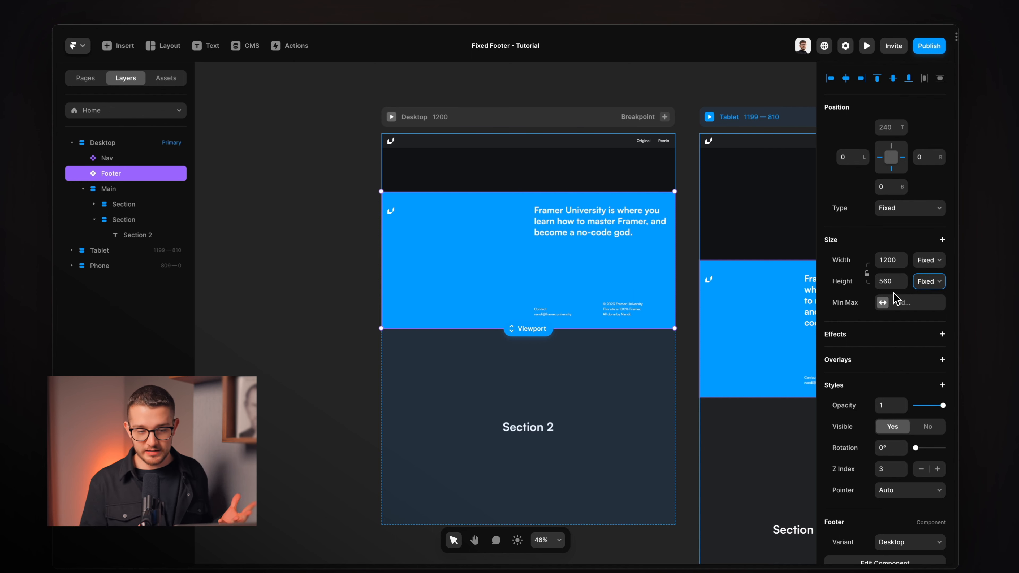
{"action": "left_click", "coordinate": [919, 283]}
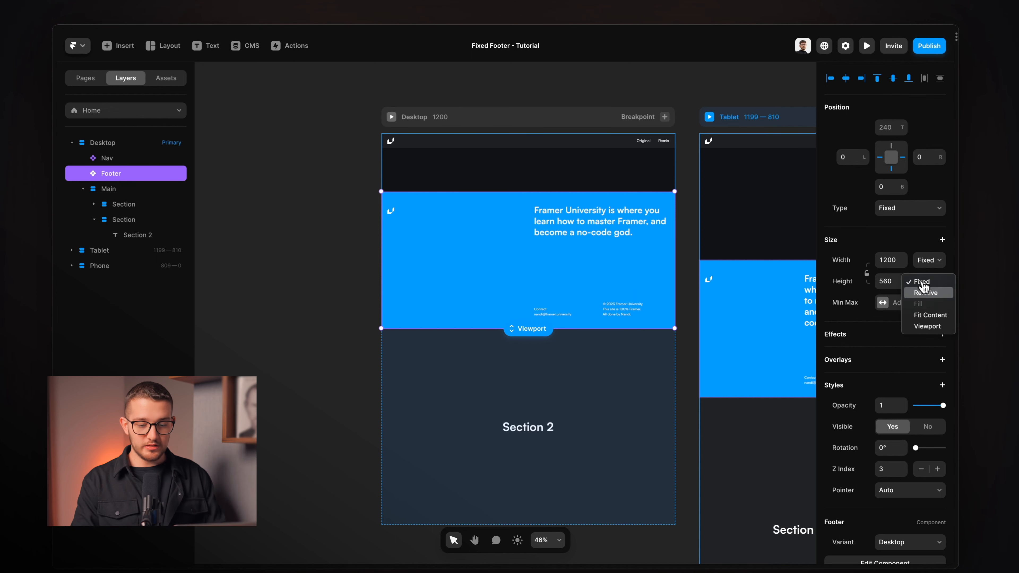
{"action": "left_click", "coordinate": [927, 326]}
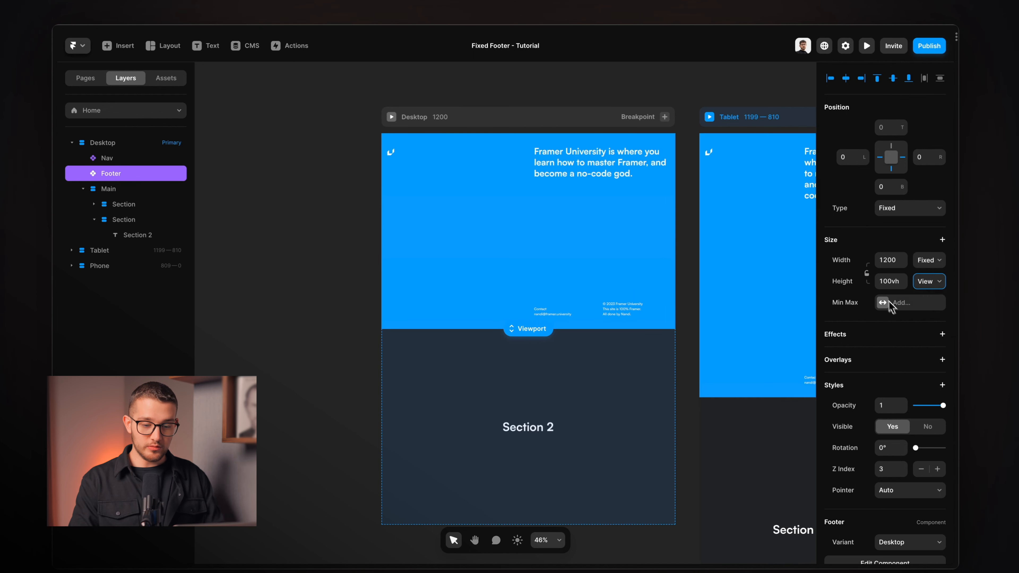
Step: Set the Footer's height to 70vh and preview the page while resizing the preview's height
{"action": "left_click", "coordinate": [888, 281]}
{"action": "type", "text": "70"}
{"action": "key", "text": "Return"}
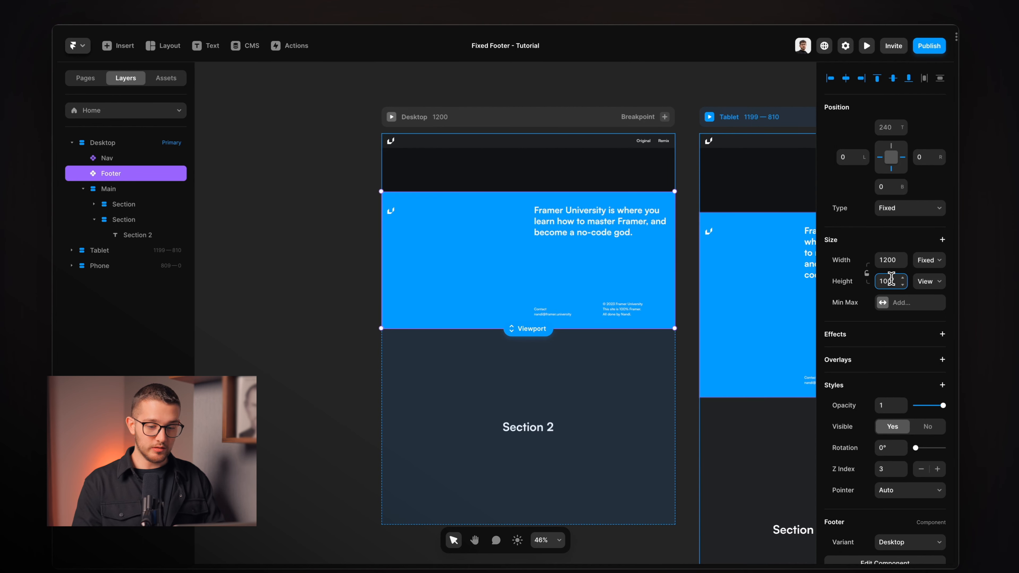
{"action": "key", "text": "Return"}
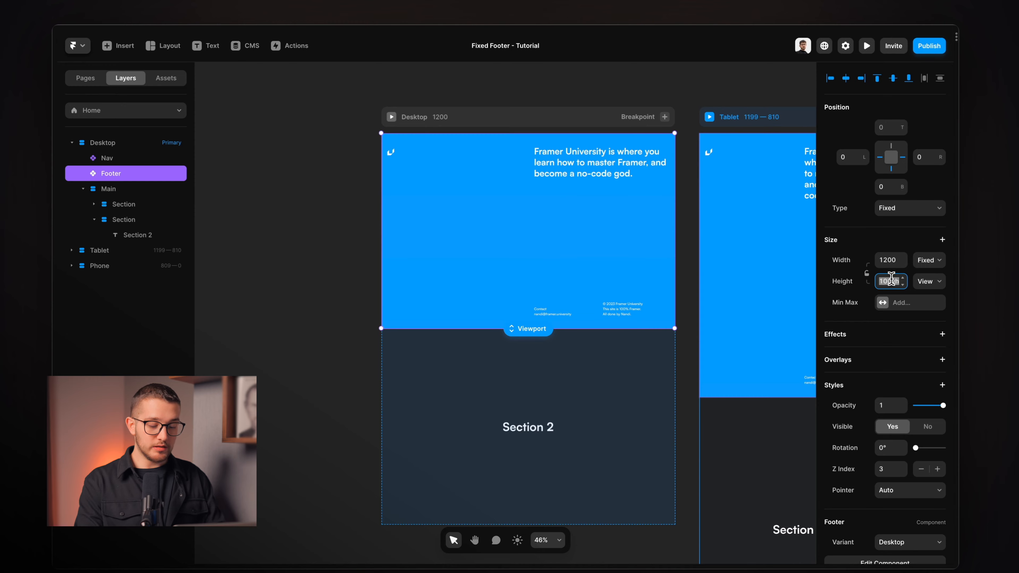
{"action": "type", "text": "70"}
{"action": "key", "text": "Return"}
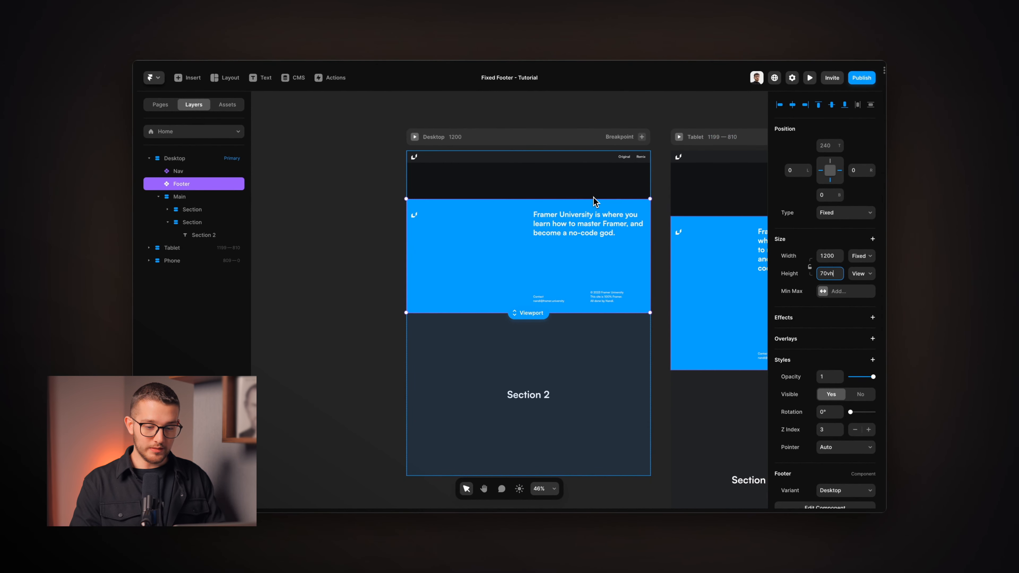
{"action": "key", "text": "super+p"}
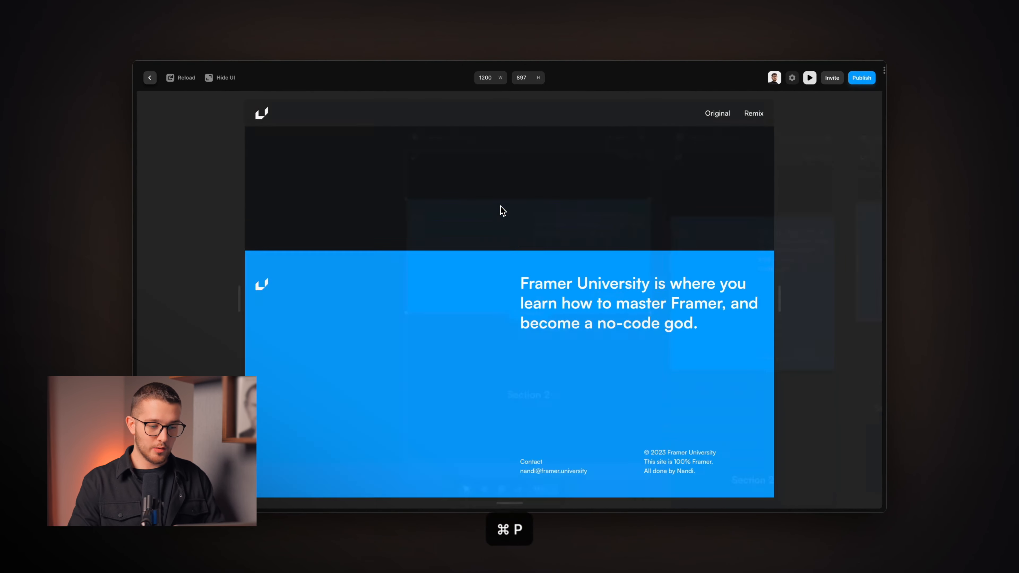
{"action": "left_click_drag", "start_coordinate": [509, 502], "coordinate": [494, 472]}
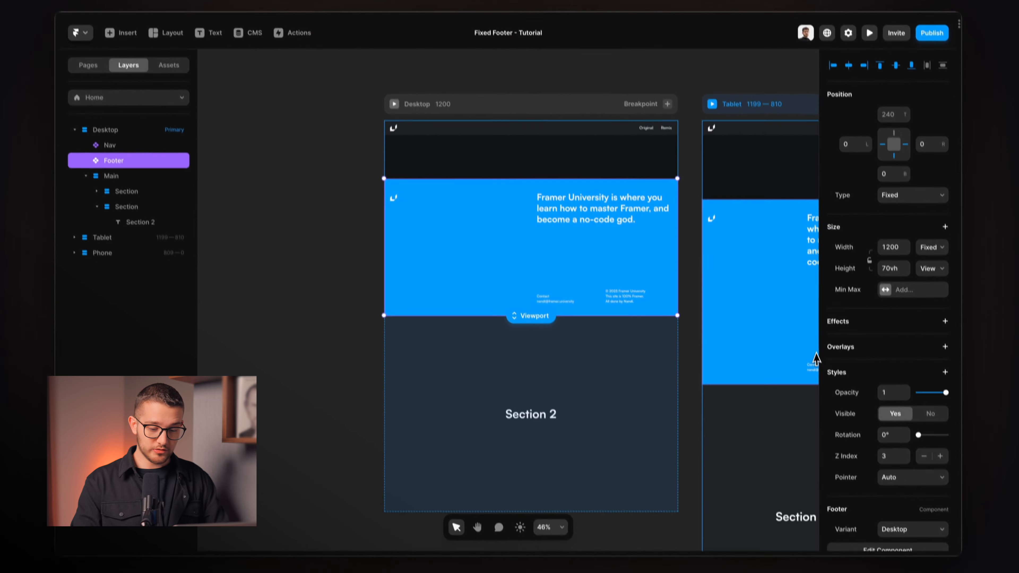
Step: Set the Footer's Z Index to 1 so it sits behind the Main stack
{"action": "left_click", "coordinate": [890, 433]}
{"action": "type", "text": "1"}
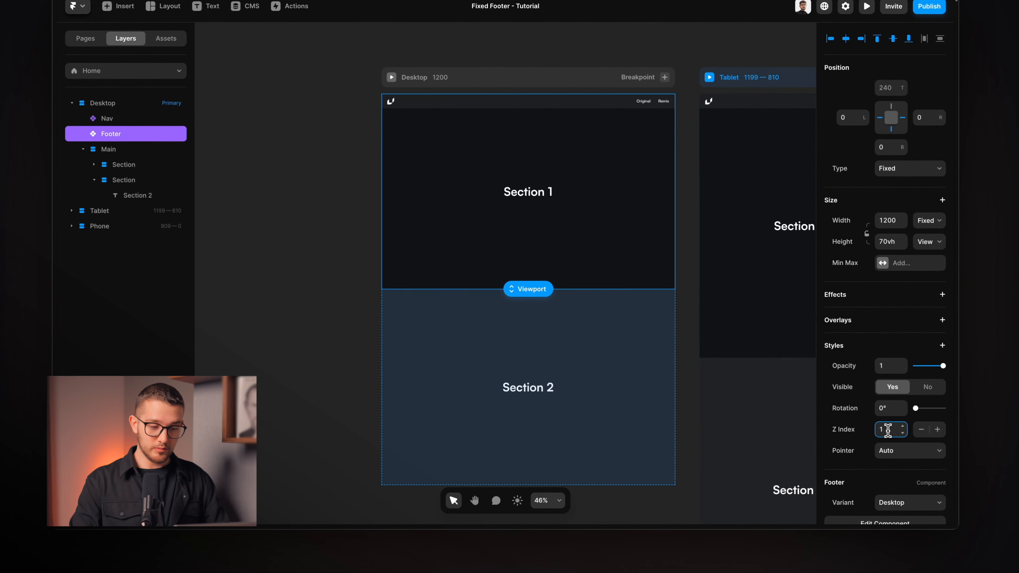
Step: Preview the page and scroll up and down to check how the Footer shows behind the end of Section 2
{"action": "key", "text": "super+p"}
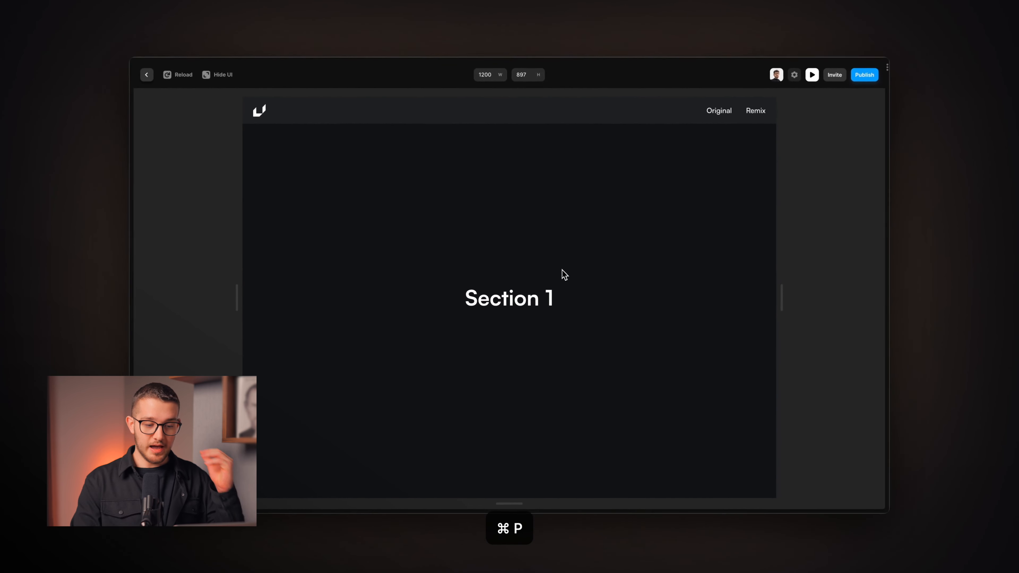
{"action": "scroll", "coordinate": [564, 276], "scroll_direction": "down", "scroll_amount": 5}
{"action": "scroll", "coordinate": [563, 276], "scroll_direction": "down", "scroll_amount": 1}
{"action": "scroll", "coordinate": [564, 277], "scroll_direction": "up", "scroll_amount": 1}
{"action": "scroll", "coordinate": [564, 276], "scroll_direction": "down", "scroll_amount": 1}
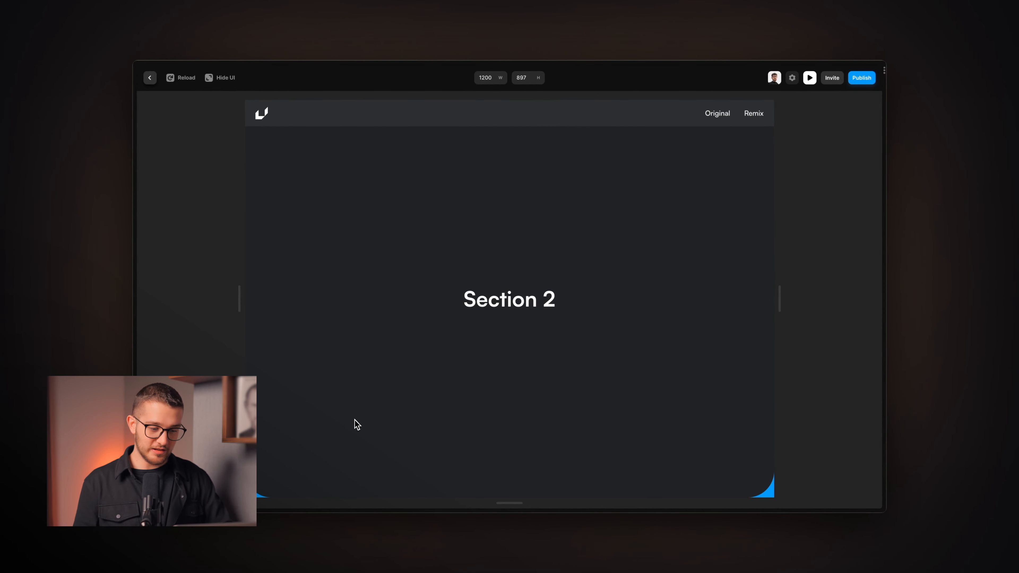
{"action": "scroll", "coordinate": [355, 424], "scroll_direction": "up", "scroll_amount": 1}
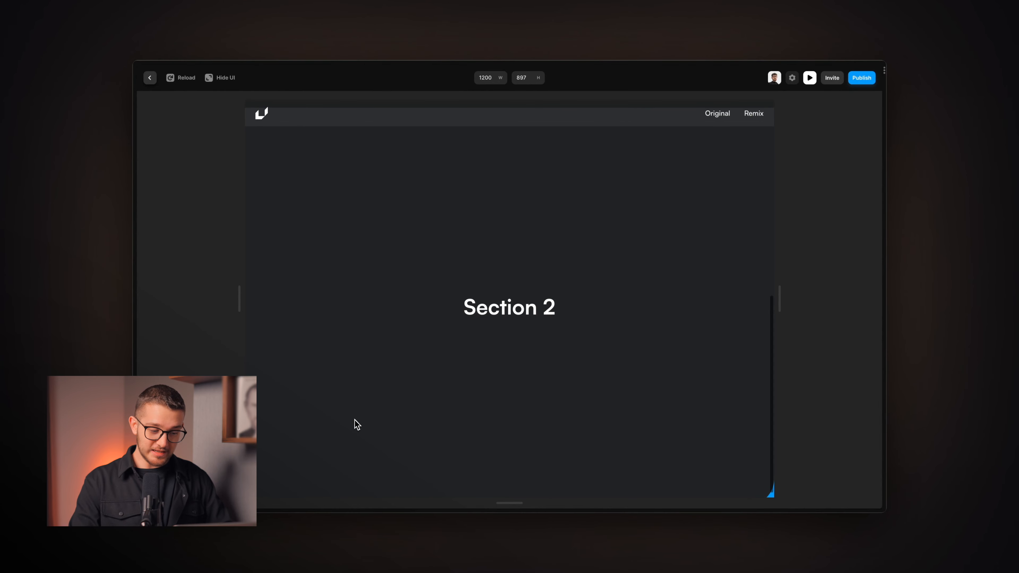
{"action": "scroll", "coordinate": [355, 424], "scroll_direction": "down", "scroll_amount": 1}
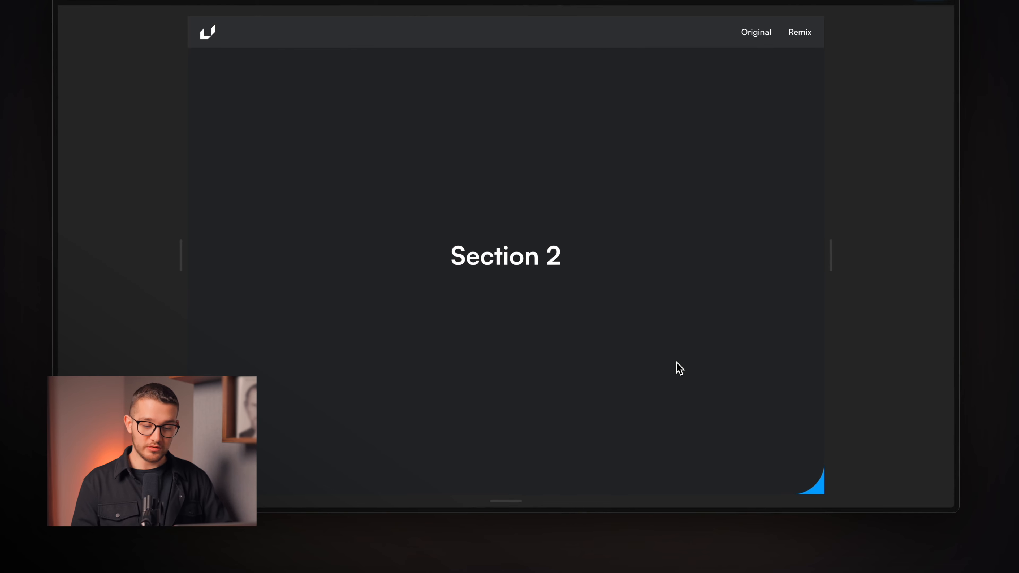
{"action": "scroll", "coordinate": [676, 362], "scroll_direction": "up", "scroll_amount": 4}
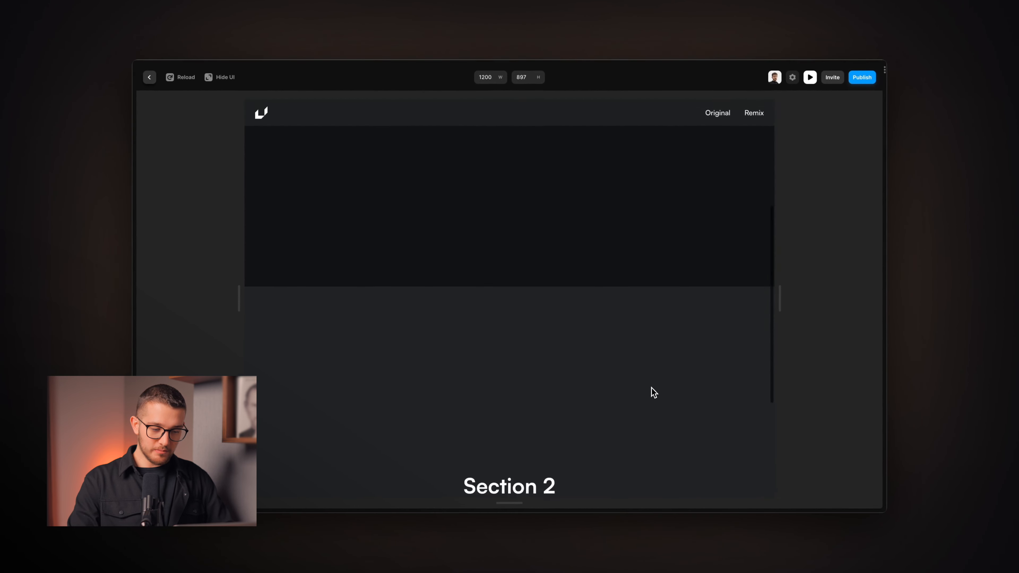
{"action": "scroll", "coordinate": [676, 361], "scroll_direction": "down", "scroll_amount": 4}
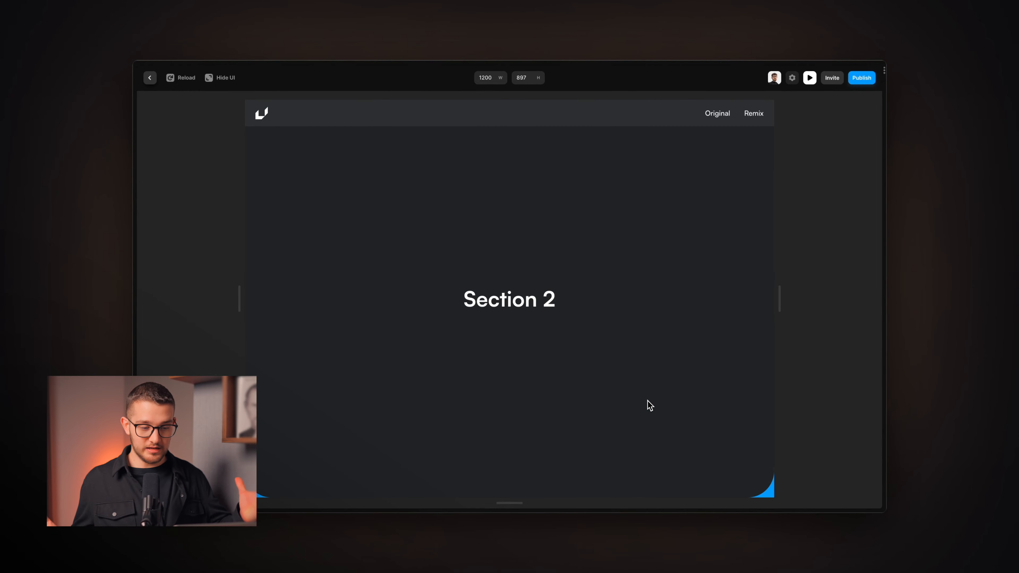
{"action": "key", "text": "Escape"}
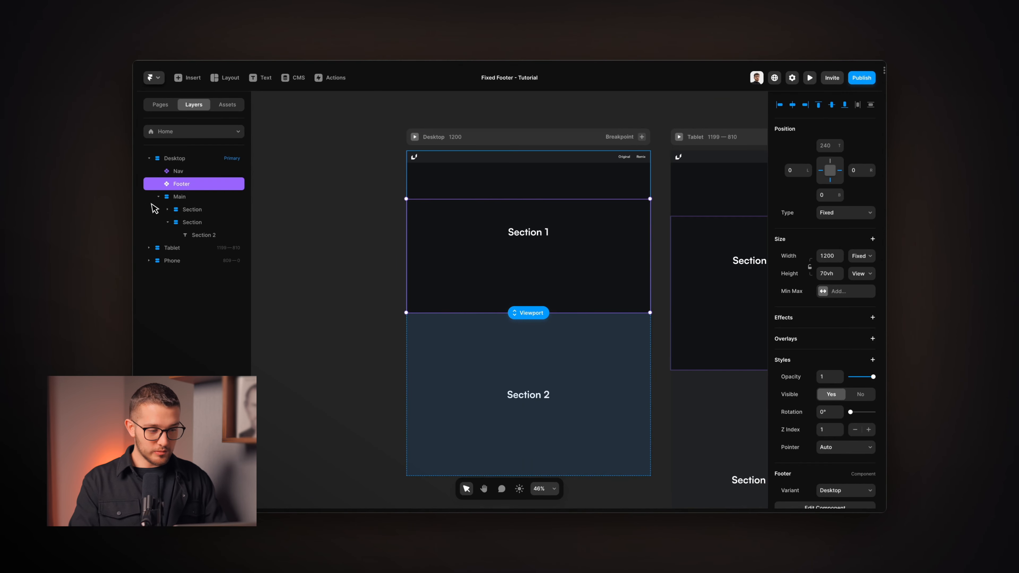
Step: Duplicate the second Section inside the Main stack of the Desktop breakpoint
{"action": "left_click", "coordinate": [197, 222]}
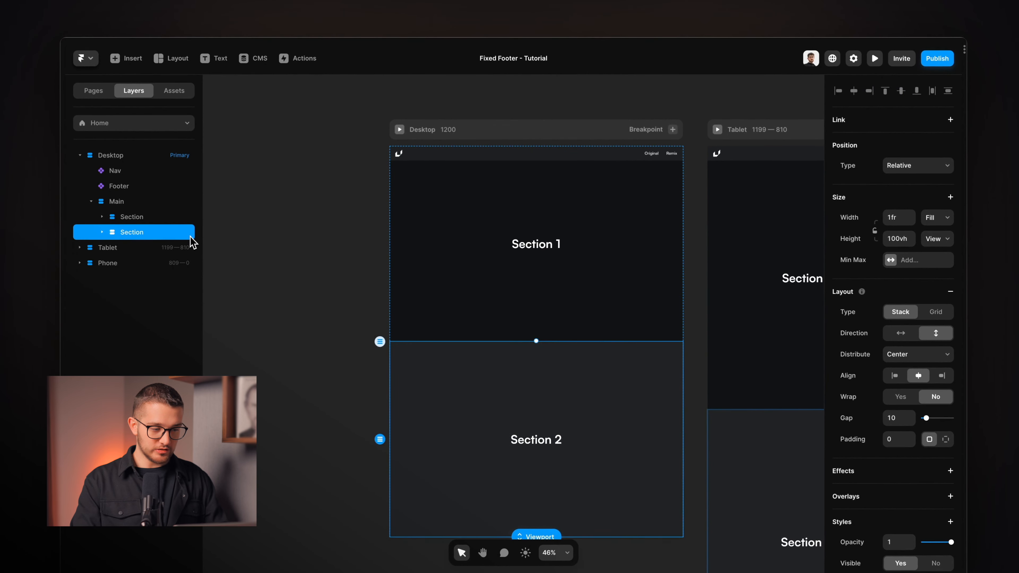
{"action": "key", "text": "super+d"}
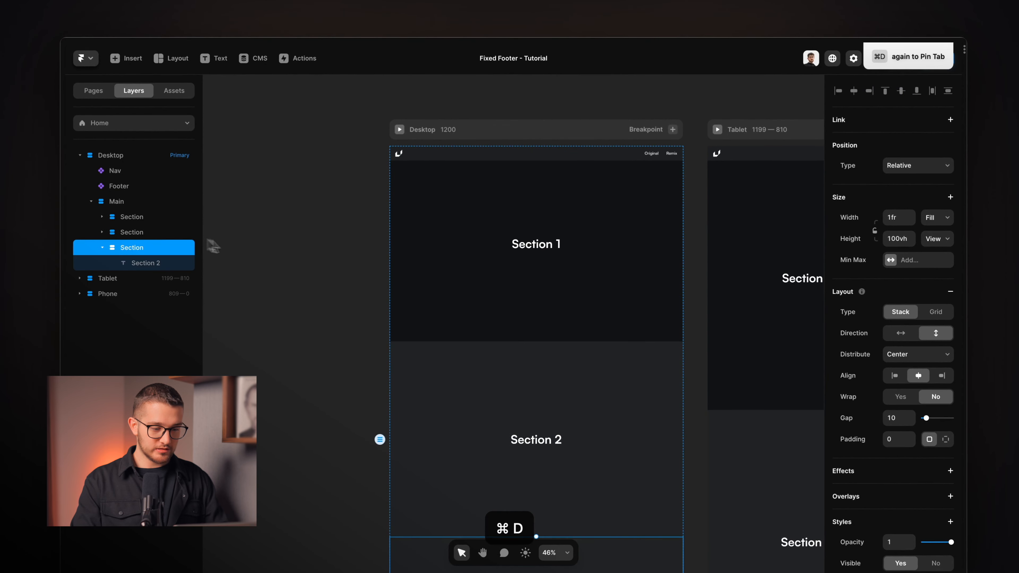
{"action": "scroll", "coordinate": [289, 266], "scroll_direction": "down", "scroll_amount": 5}
{"action": "scroll", "coordinate": [493, 276], "scroll_direction": "down", "scroll_amount": 3}
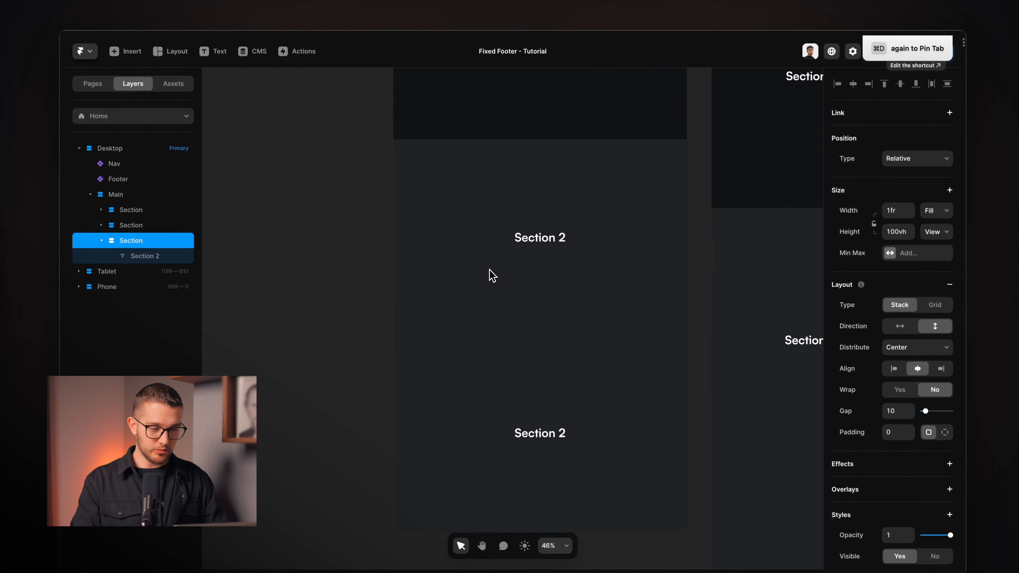
Step: Rename the duplicated section as "Helper Section (same height as the footer)"
{"action": "double_click", "coordinate": [155, 243]}
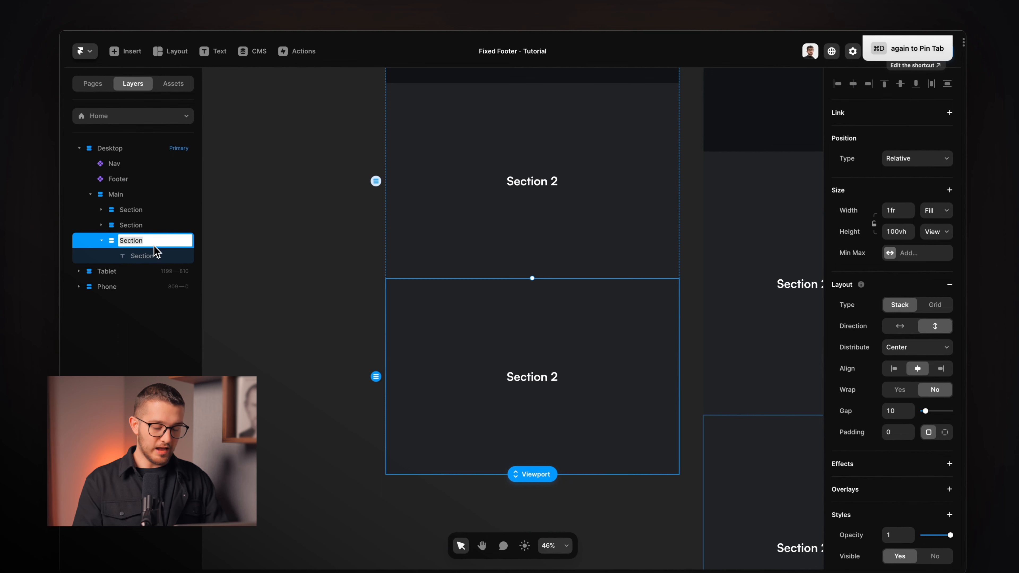
{"action": "type", "text": "H"}
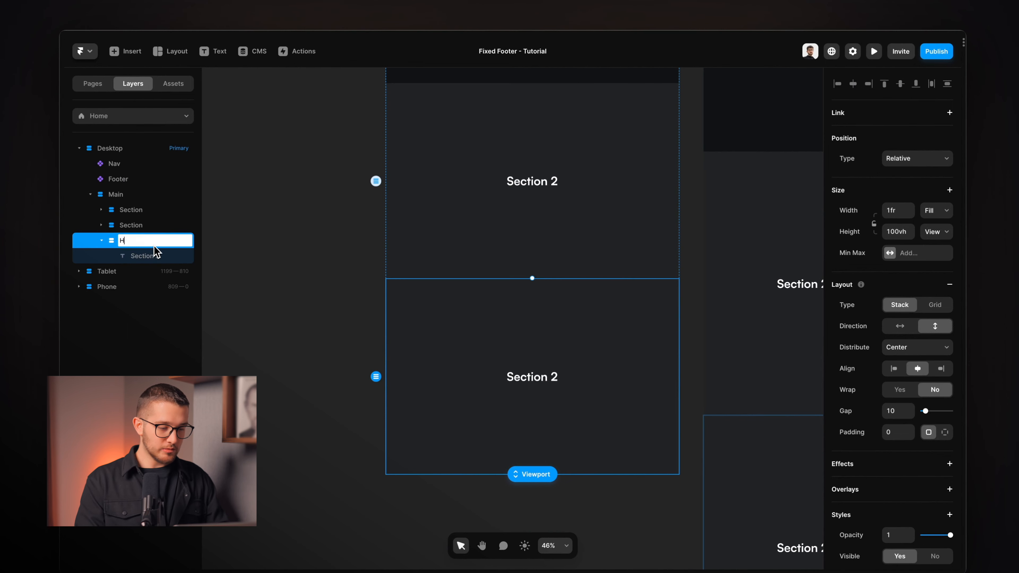
{"action": "type", "text": "elper Section ("}
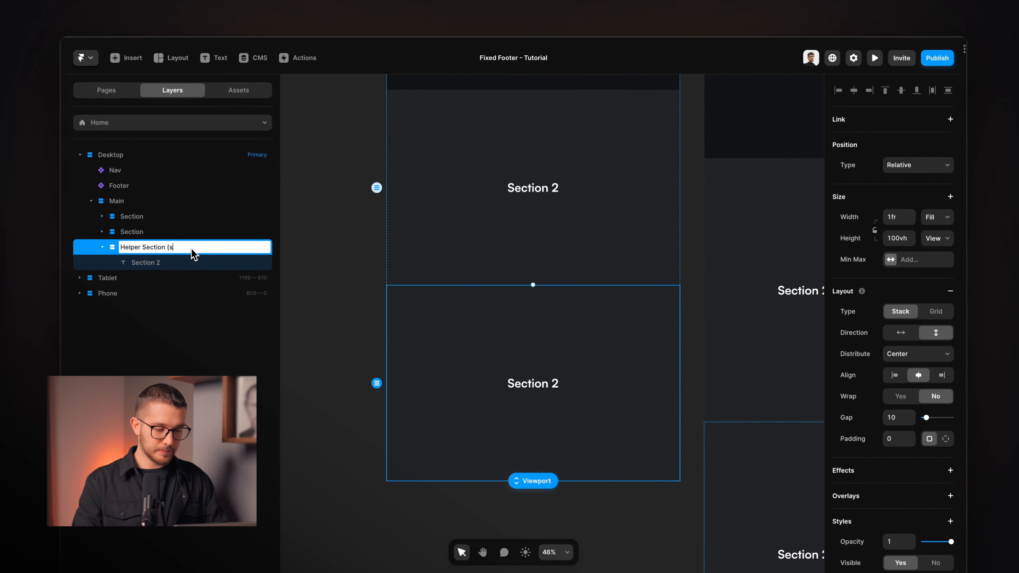
{"action": "type", "text": "same heig"}
{"action": "type", "text": "ht as the foote"}
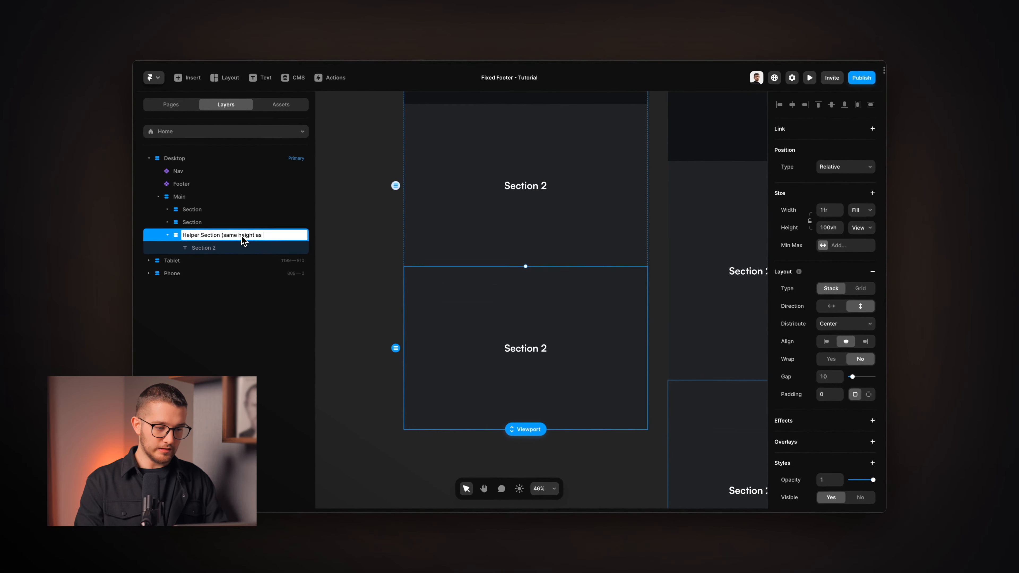
{"action": "type", "text": "r)"}
{"action": "key", "text": "Return"}
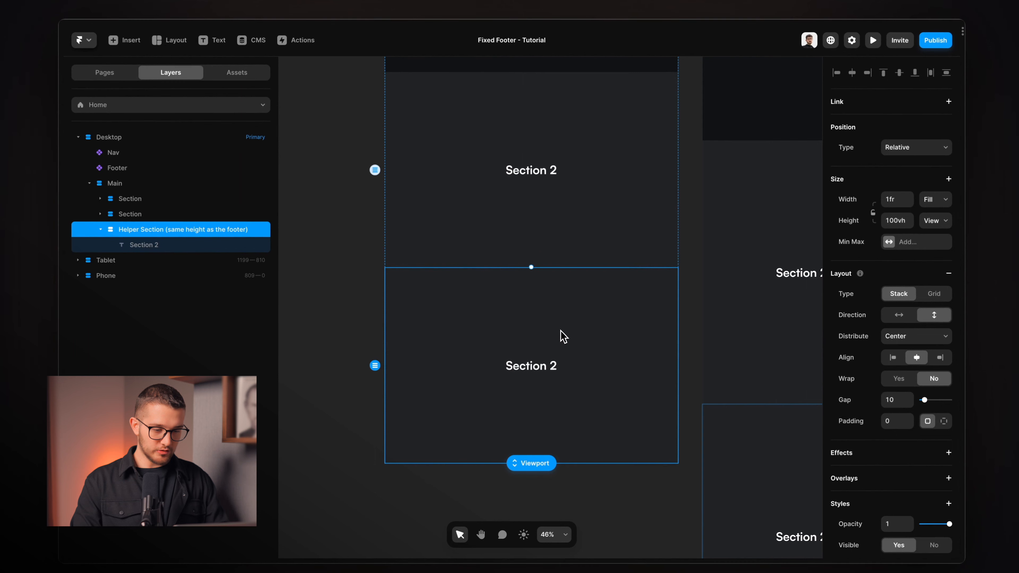
Step: Delete the text layer inside the Helper Section and remove the section's fill
{"action": "left_click", "coordinate": [164, 246]}
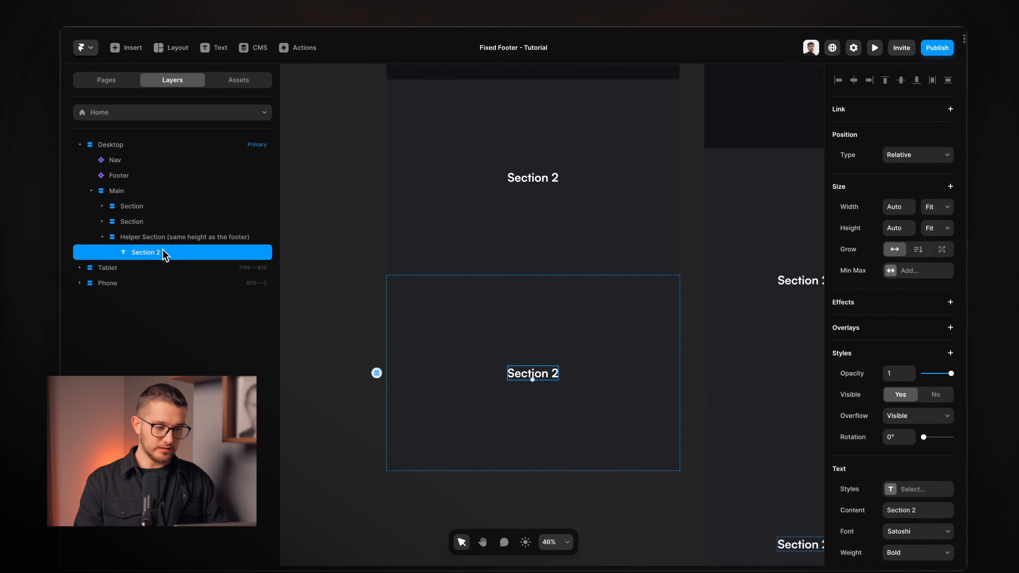
{"action": "key", "text": "Delete"}
{"action": "left_click", "coordinate": [170, 232]}
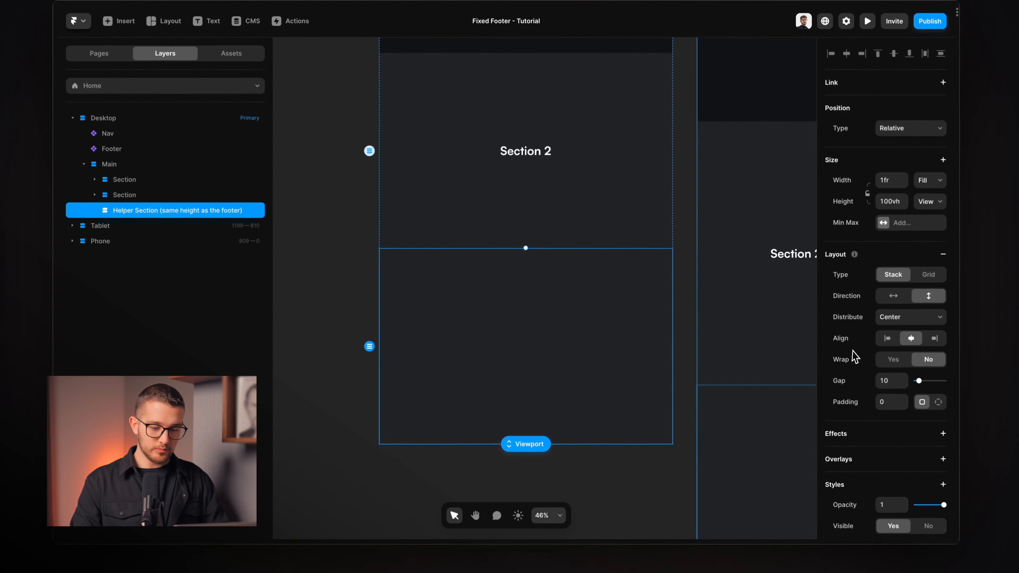
{"action": "scroll", "coordinate": [858, 349], "scroll_direction": "down", "scroll_amount": 5}
{"action": "left_click", "coordinate": [938, 328]}
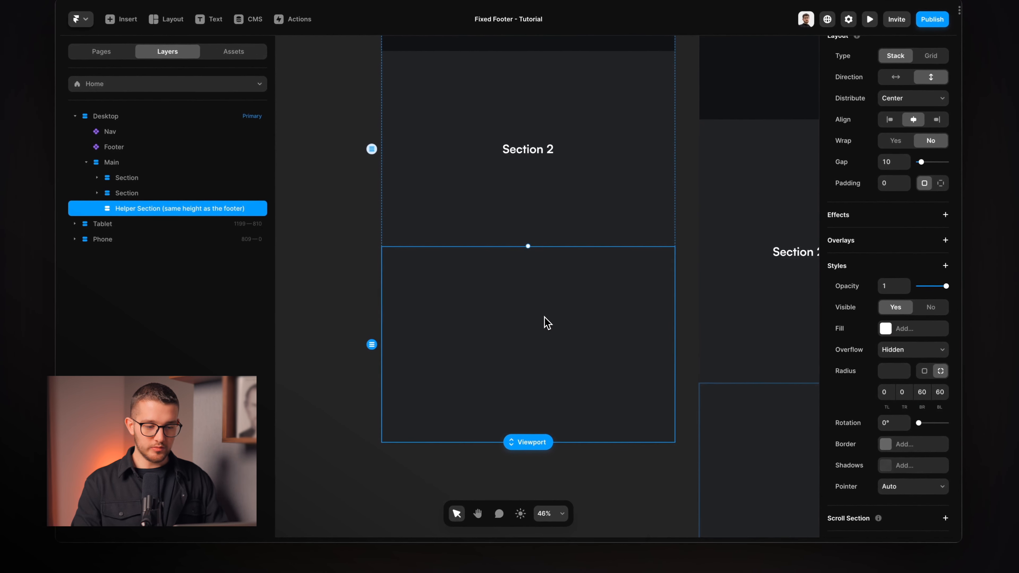
Step: Preview the page and scroll to its end and back to check how the Helper Section reveals the Footer
{"action": "key", "text": "super+p"}
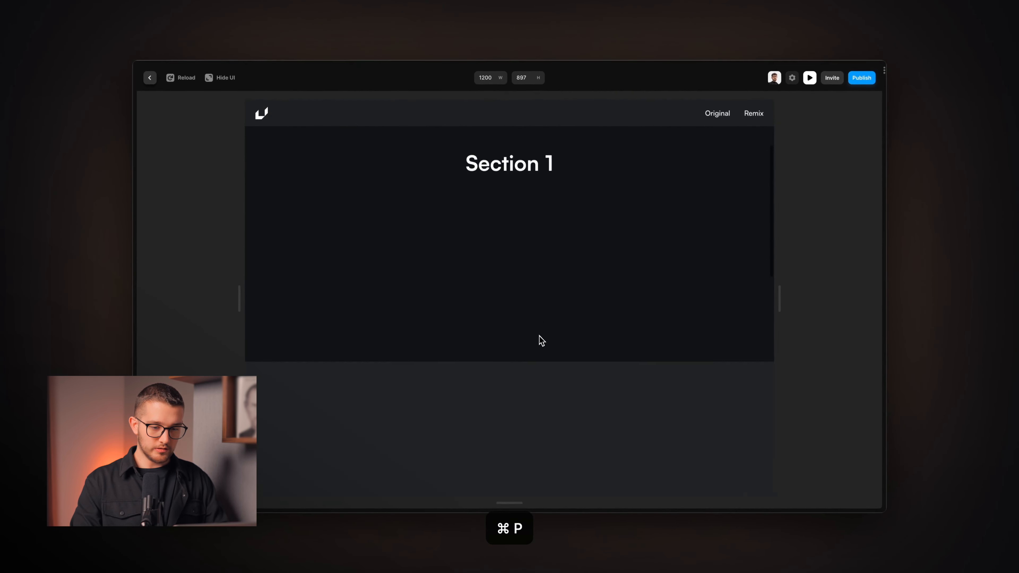
{"action": "scroll", "coordinate": [539, 336], "scroll_direction": "down", "scroll_amount": 15}
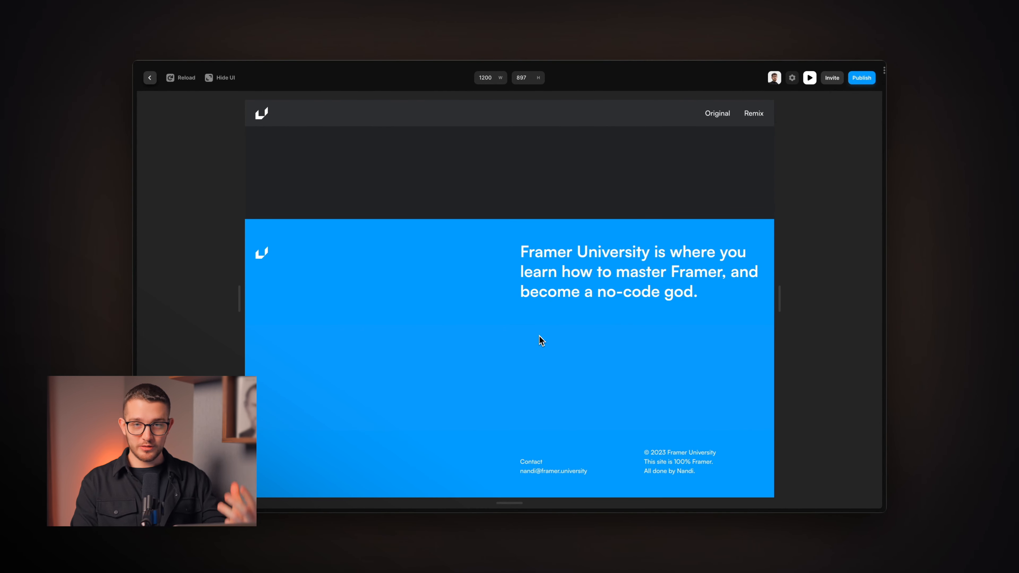
{"action": "scroll", "coordinate": [539, 337], "scroll_direction": "up", "scroll_amount": 2}
{"action": "scroll", "coordinate": [539, 337], "scroll_direction": "down", "scroll_amount": 2}
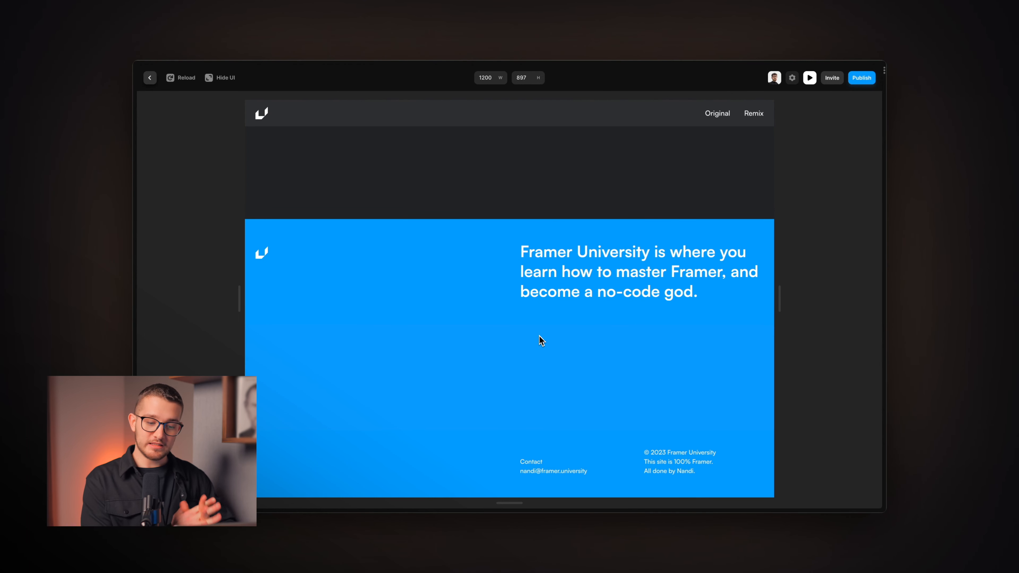
{"action": "scroll", "coordinate": [538, 340], "scroll_direction": "up", "scroll_amount": 3}
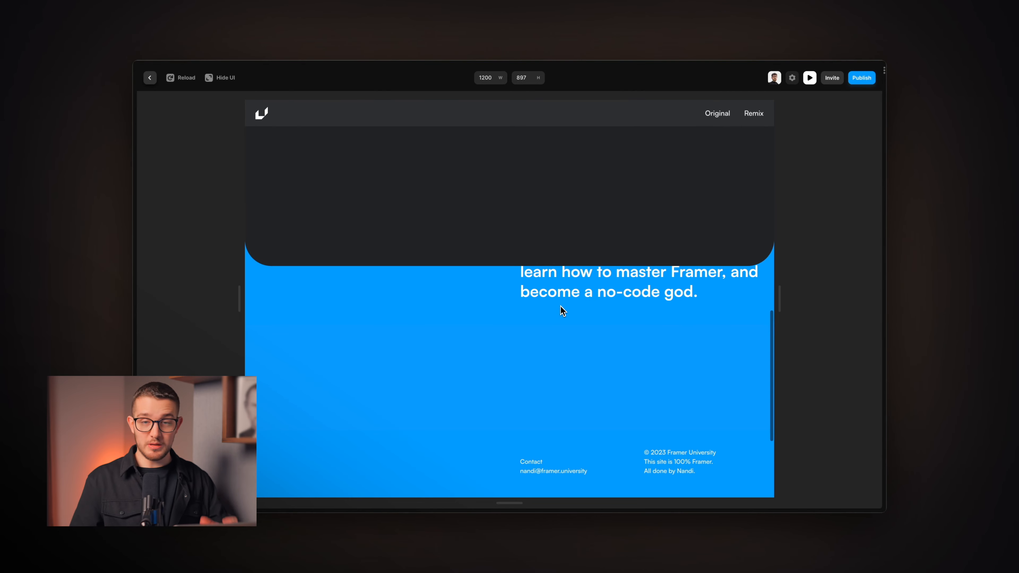
{"action": "key", "text": "Escape"}
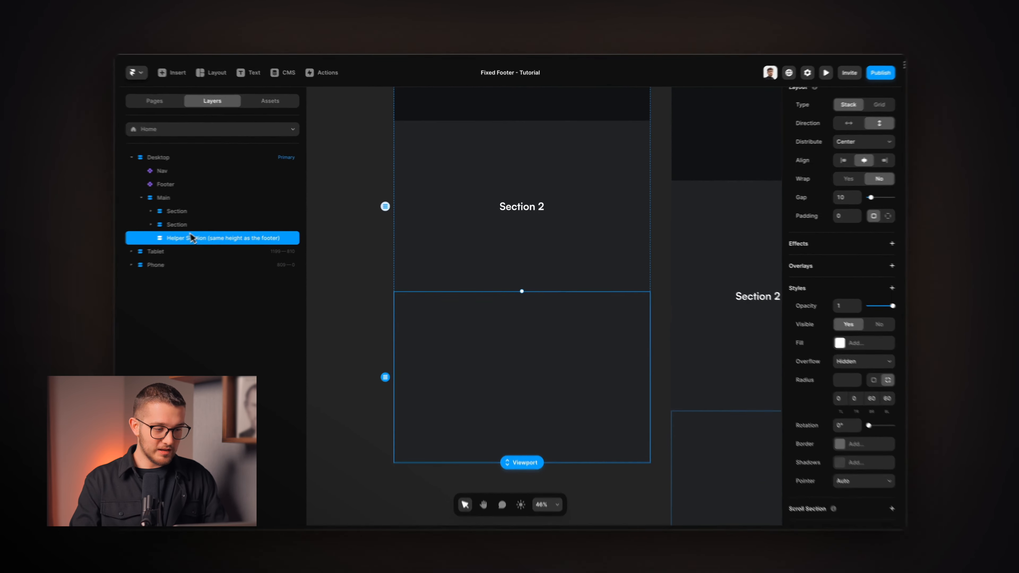
Step: Change the Helper Section's height type to Fixed and set its height to 400
{"action": "scroll", "coordinate": [860, 248], "scroll_direction": "up", "scroll_amount": 5}
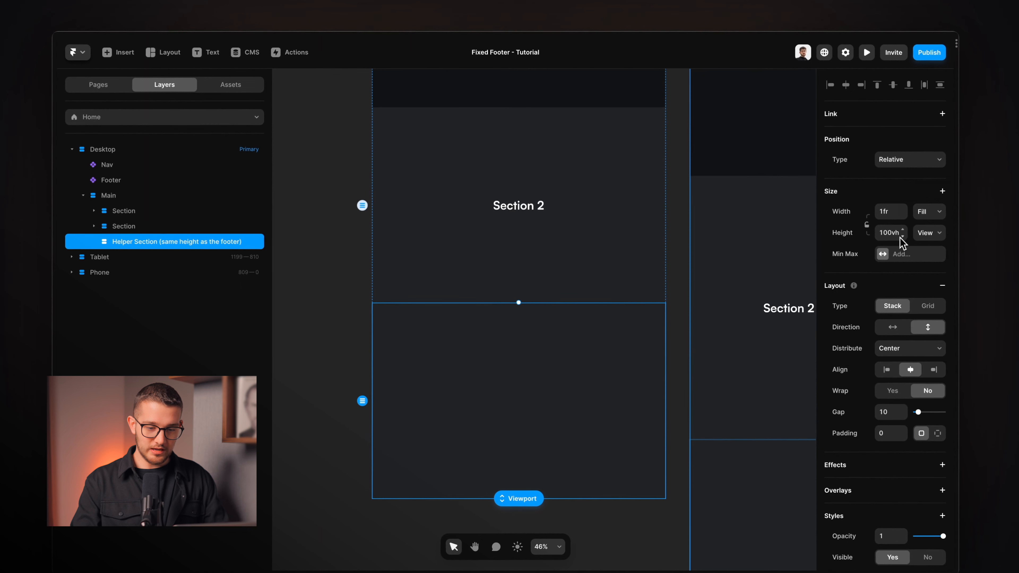
{"action": "left_click", "coordinate": [924, 233]}
{"action": "left_click", "coordinate": [931, 194]}
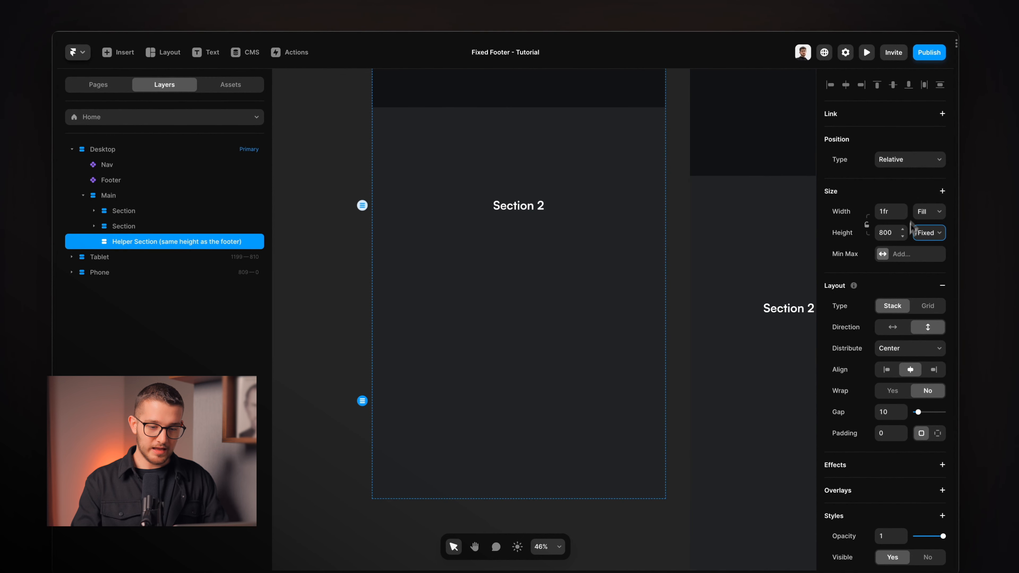
{"action": "type", "text": "50"}
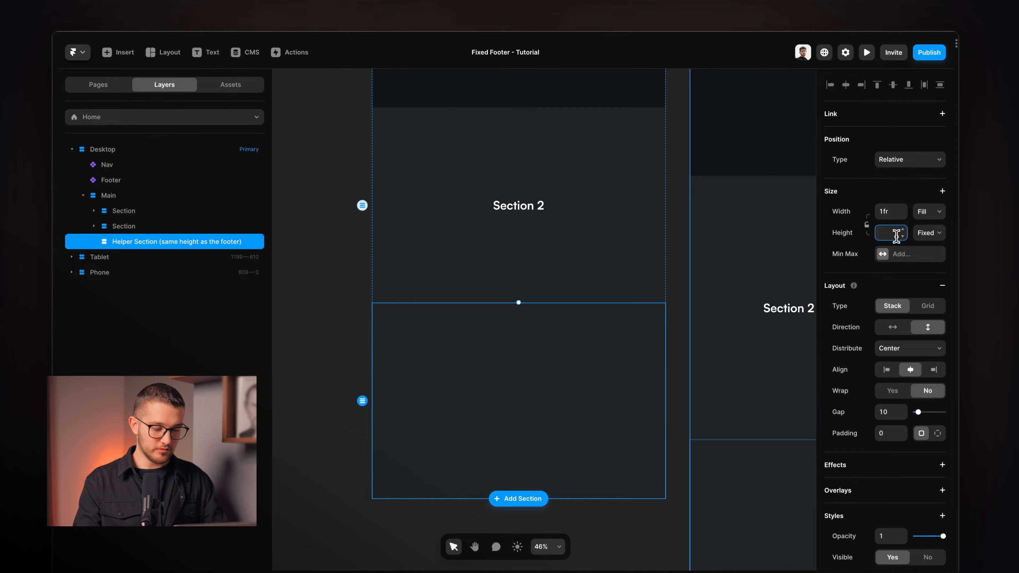
Step: Preview the page and scroll to its end to check how much of the Footer the fixed-height Helper Section reveals
{"action": "key", "text": "super+p"}
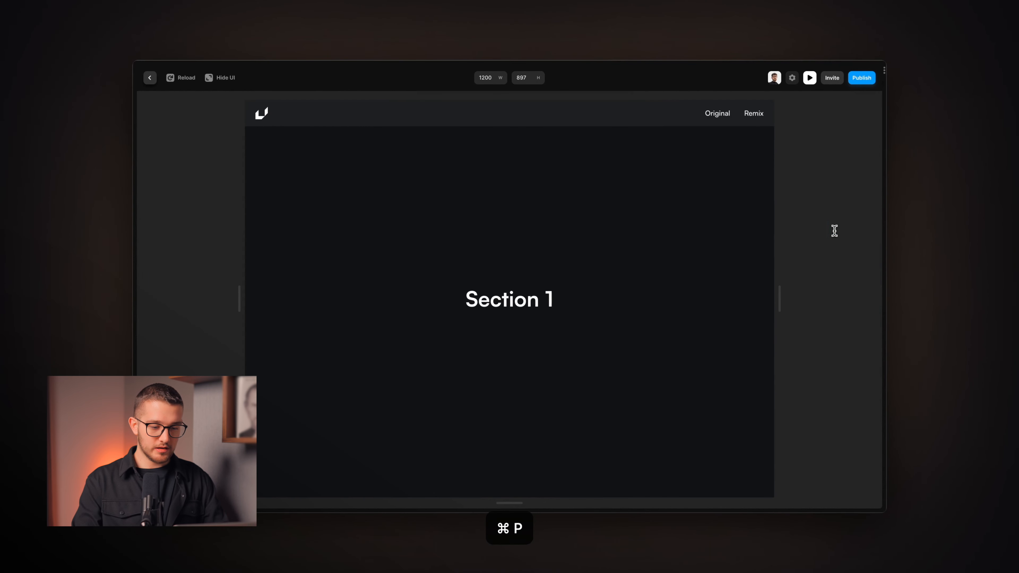
{"action": "scroll", "coordinate": [682, 296], "scroll_direction": "down", "scroll_amount": 10}
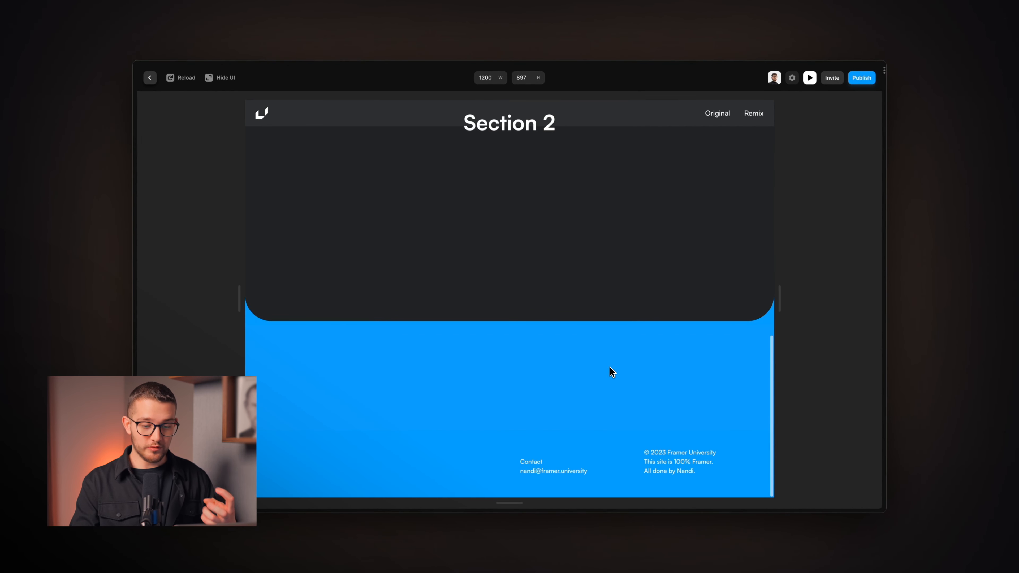
{"action": "scroll", "coordinate": [609, 367], "scroll_direction": "up", "scroll_amount": 3}
{"action": "scroll", "coordinate": [612, 371], "scroll_direction": "down", "scroll_amount": 3}
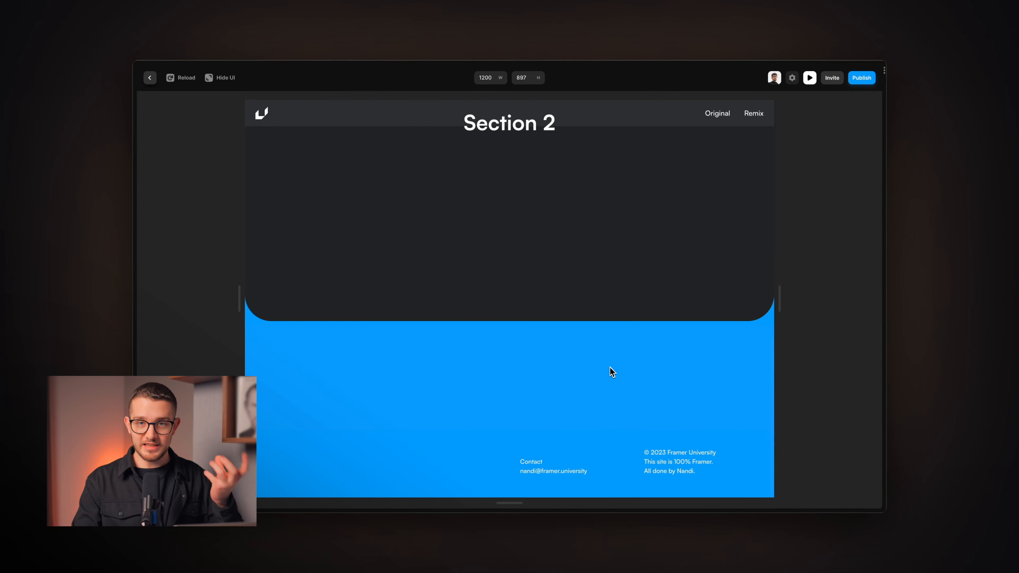
{"action": "key", "text": "Escape"}
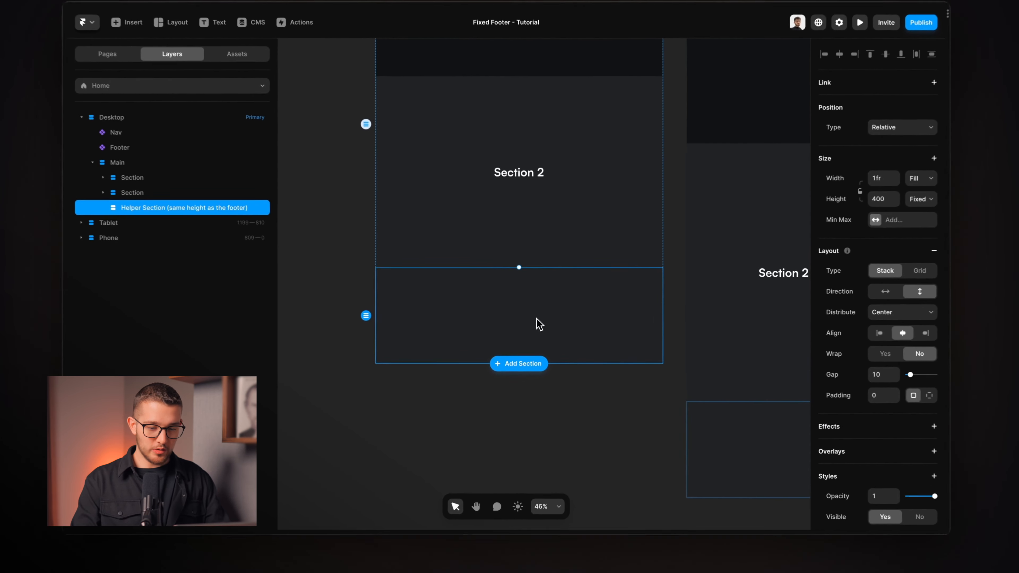
Step: Change the Helper Section's height type to Viewport and set its height to 70vh
{"action": "left_click", "coordinate": [928, 199]}
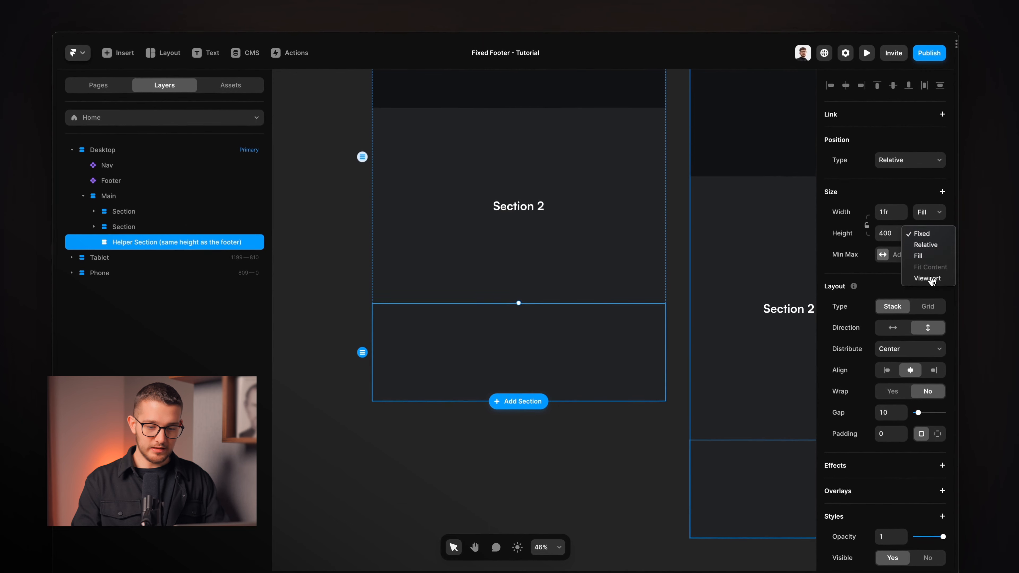
{"action": "left_click", "coordinate": [931, 242]}
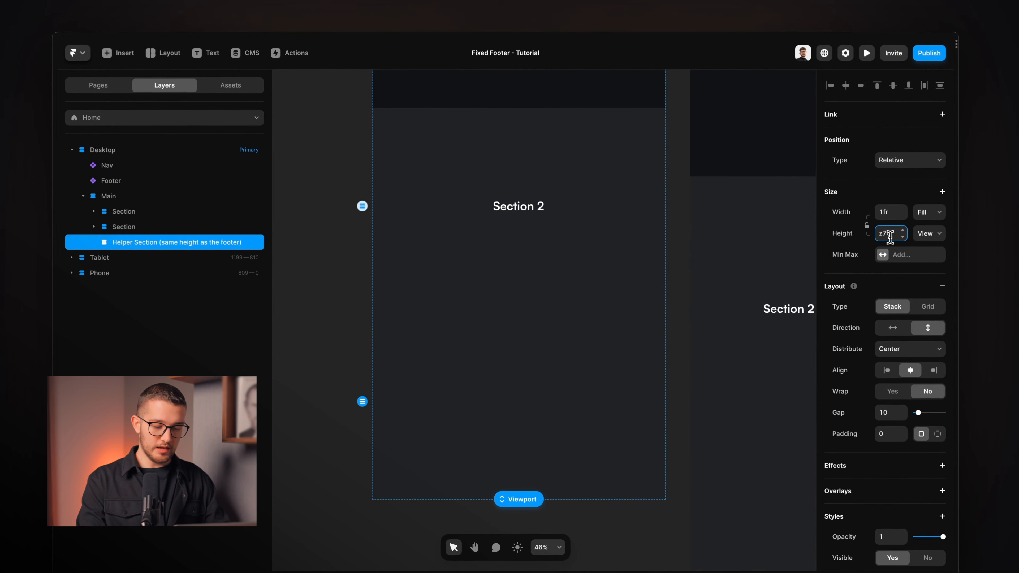
{"action": "left_click", "coordinate": [890, 237]}
{"action": "type", "text": "z70"}
{"action": "key", "text": "BackSpace"}
{"action": "type", "text": "70vh"}
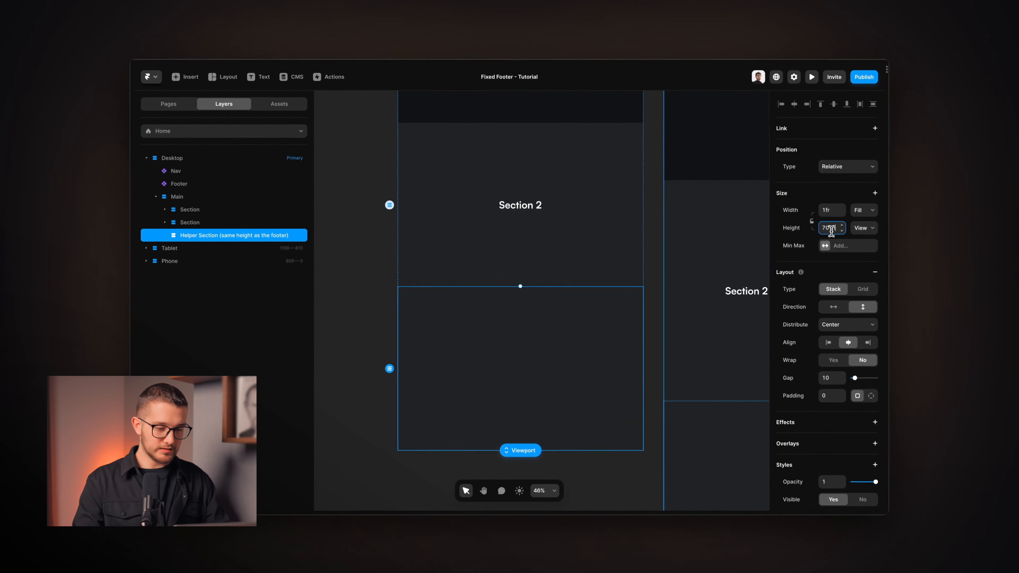
Step: Preview the page and scroll to its end to check the Footer reveal with the viewport-based Helper Section height
{"action": "key", "text": "super+p"}
{"action": "scroll", "coordinate": [586, 310], "scroll_direction": "down", "scroll_amount": 10}
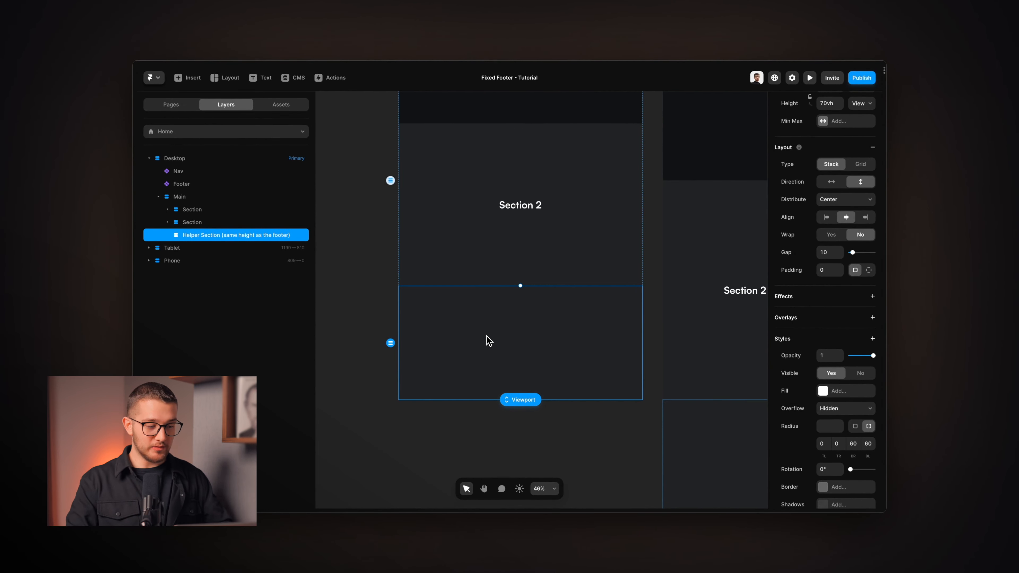
{"action": "key", "text": "super+p"}
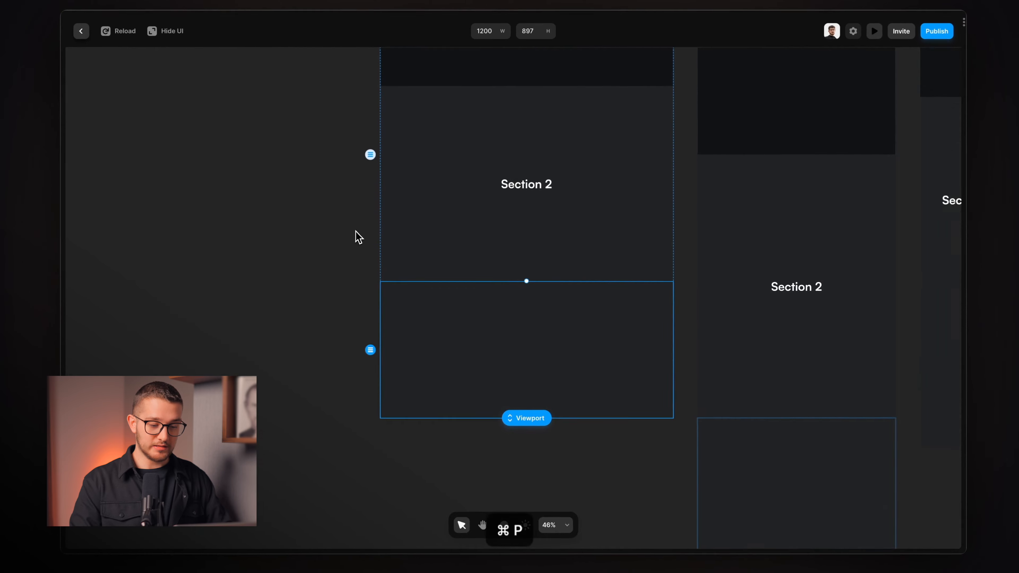
{"action": "scroll", "coordinate": [411, 371], "scroll_direction": "down", "scroll_amount": 5}
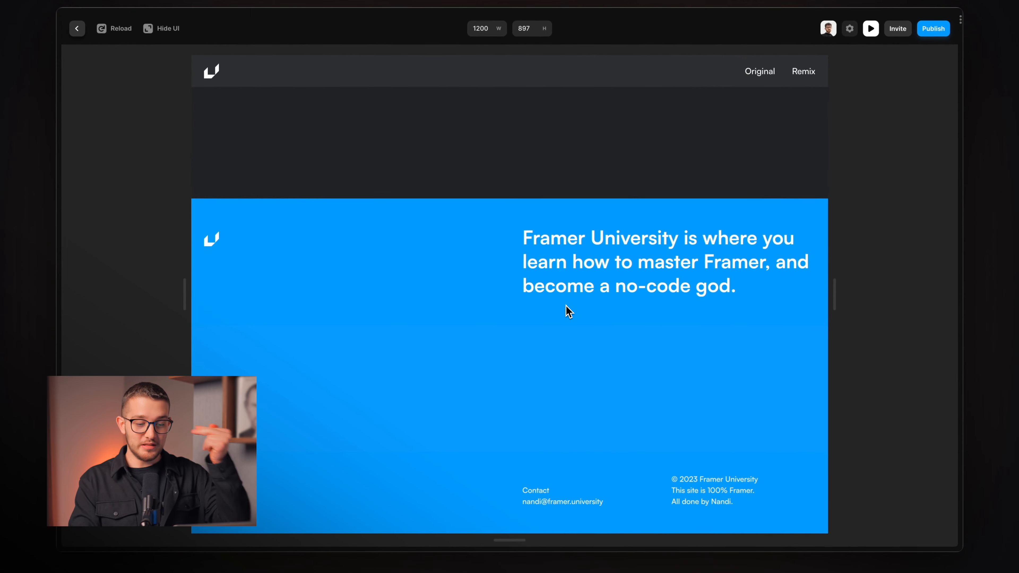
{"action": "key", "text": "super+p"}
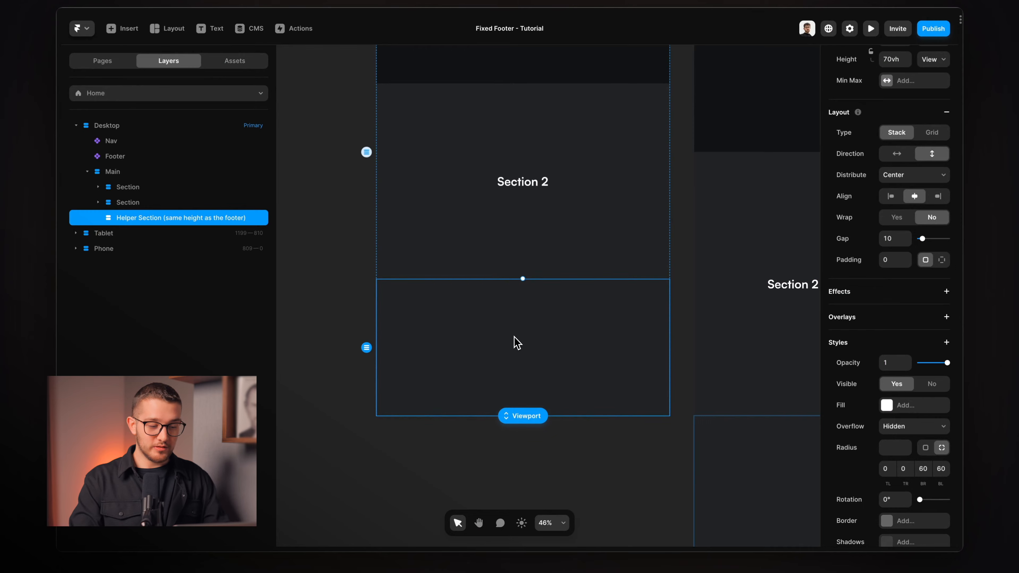
Step: Remove the Helper Section's existing pointer style, re-add Pointer Events to its styles and set it to None
{"action": "scroll", "coordinate": [915, 382], "scroll_direction": "down", "scroll_amount": 3}
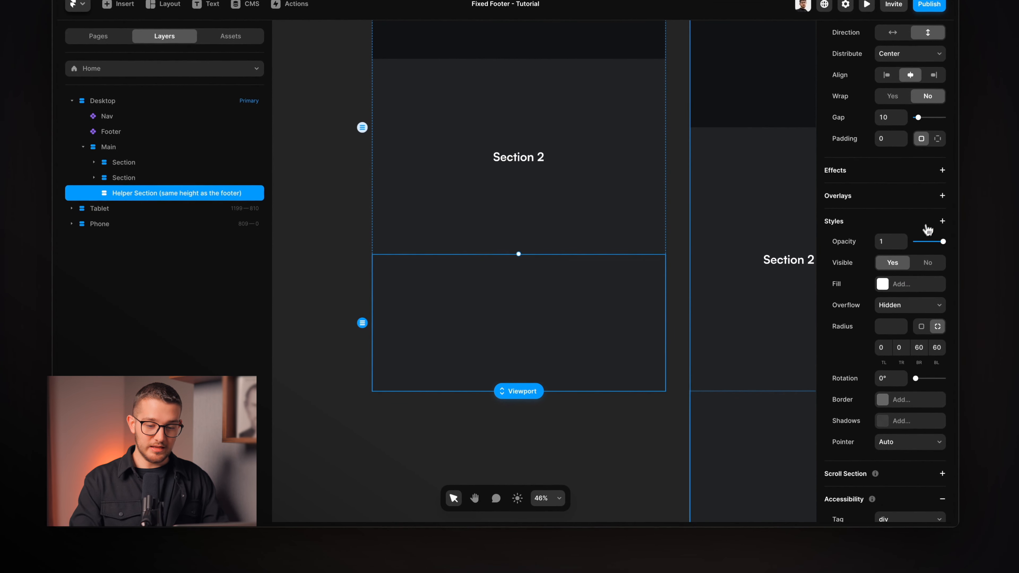
{"action": "left_click", "coordinate": [942, 220]}
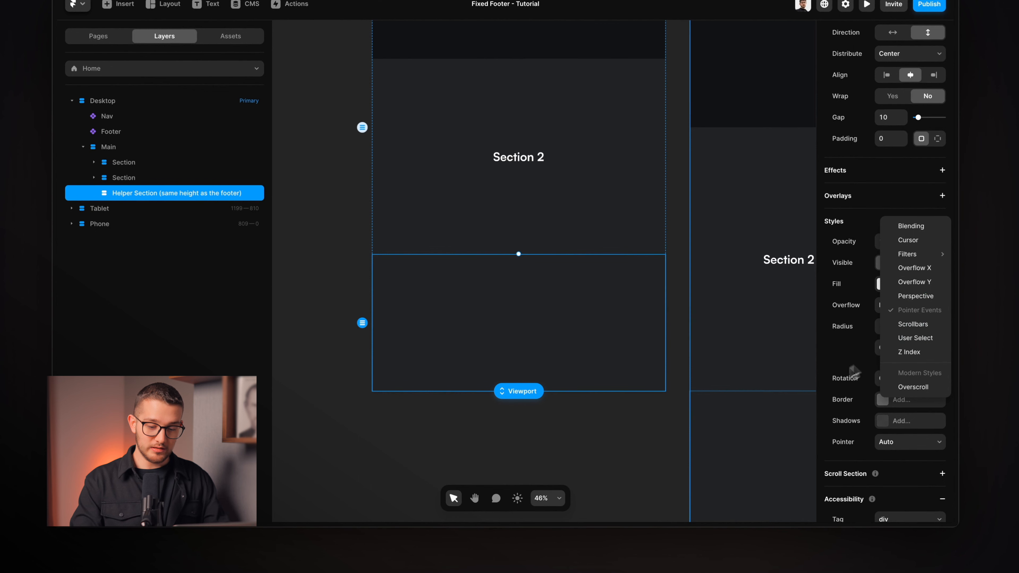
{"action": "left_click", "coordinate": [845, 427]}
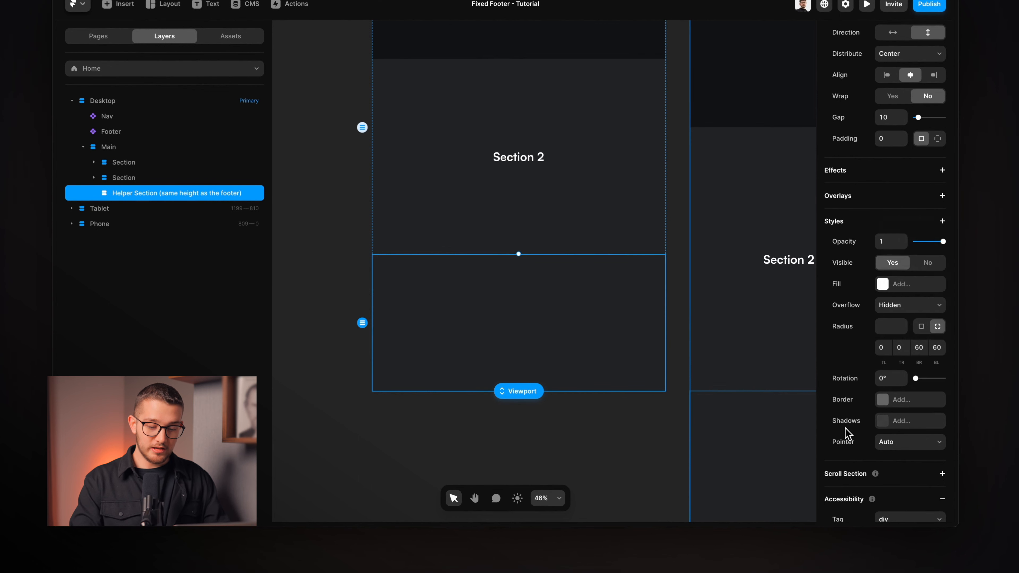
{"action": "right_click", "coordinate": [863, 450]}
{"action": "left_click", "coordinate": [876, 484]}
{"action": "left_click", "coordinate": [942, 221]}
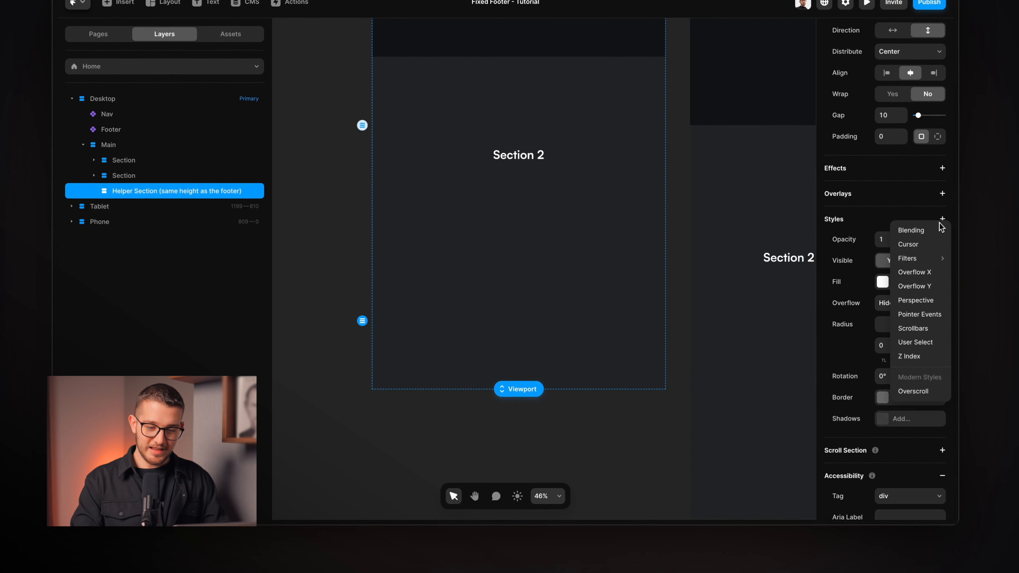
{"action": "left_click", "coordinate": [921, 321]}
{"action": "left_click", "coordinate": [894, 441]}
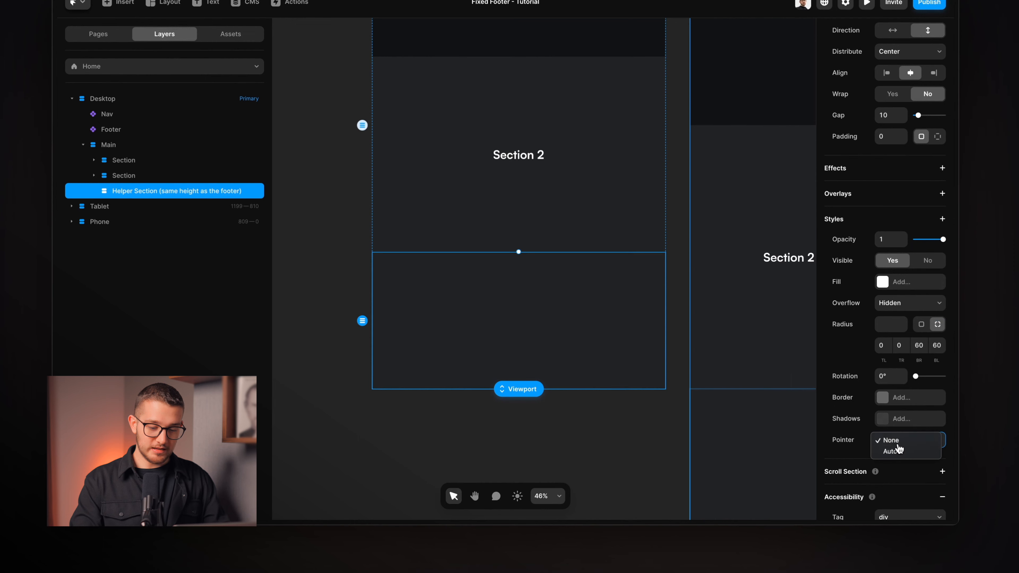
{"action": "left_click", "coordinate": [898, 450]}
{"action": "left_click", "coordinate": [616, 439]}
Step: Preview the page, scroll to the Footer and test whether its heading text can be selected
{"action": "key", "text": "super+p"}
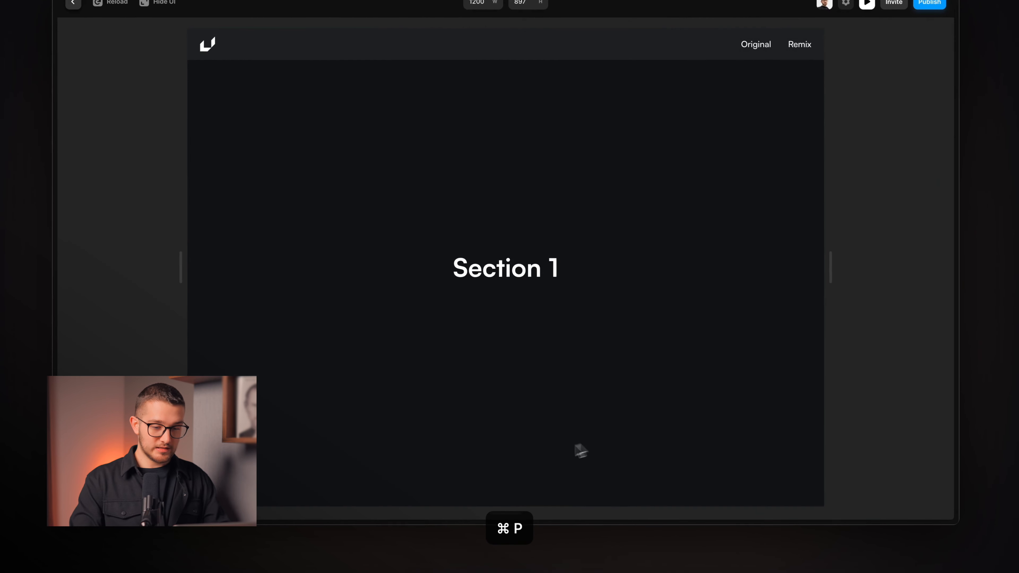
{"action": "scroll", "coordinate": [580, 450], "scroll_direction": "down", "scroll_amount": 5}
{"action": "triple_click", "coordinate": [570, 237]}
{"action": "left_click", "coordinate": [574, 303]}
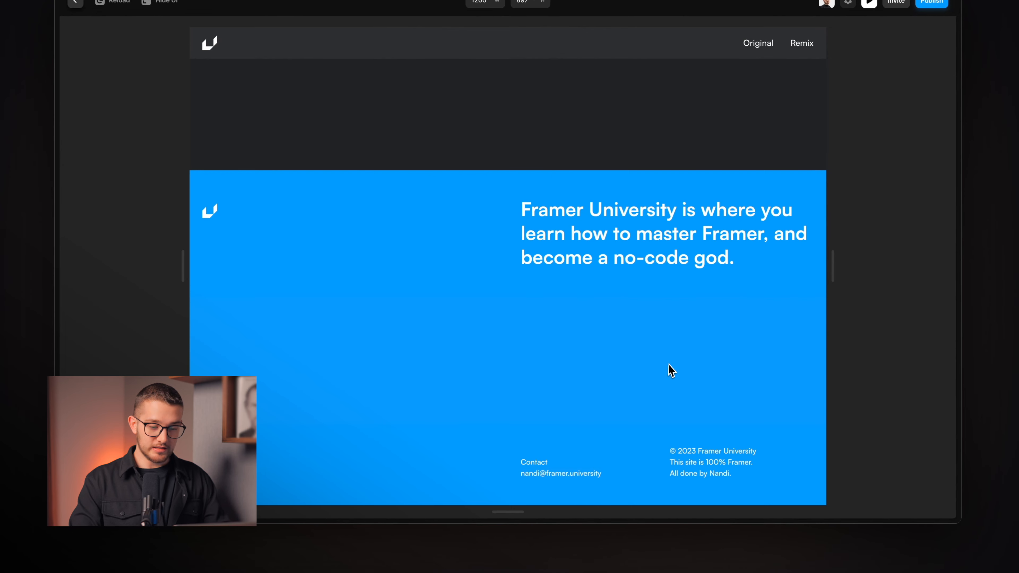
{"action": "key", "text": "Escape"}
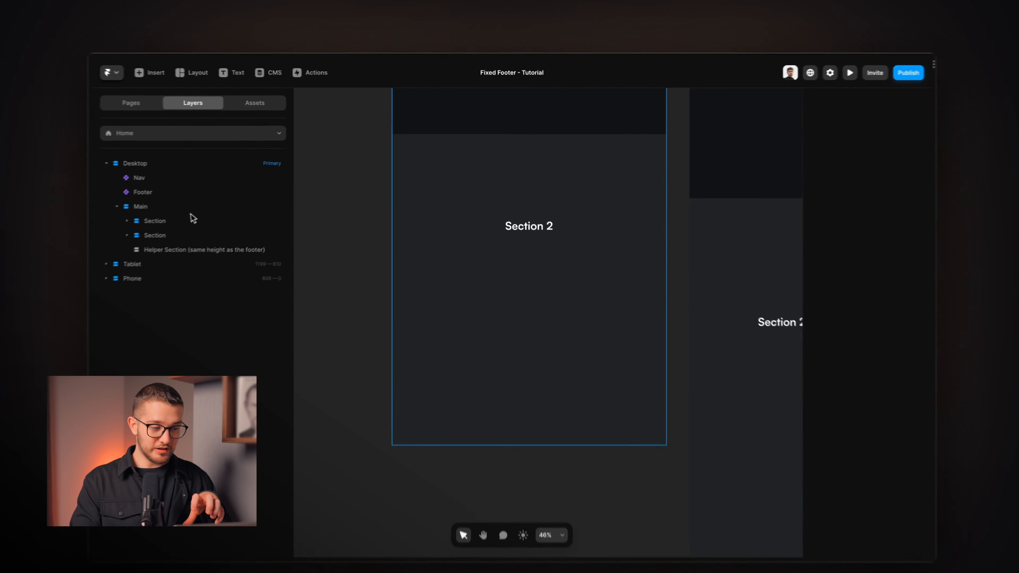
Step: Check the pointer events setting in the styles of the Main stack
{"action": "left_click", "coordinate": [191, 213]}
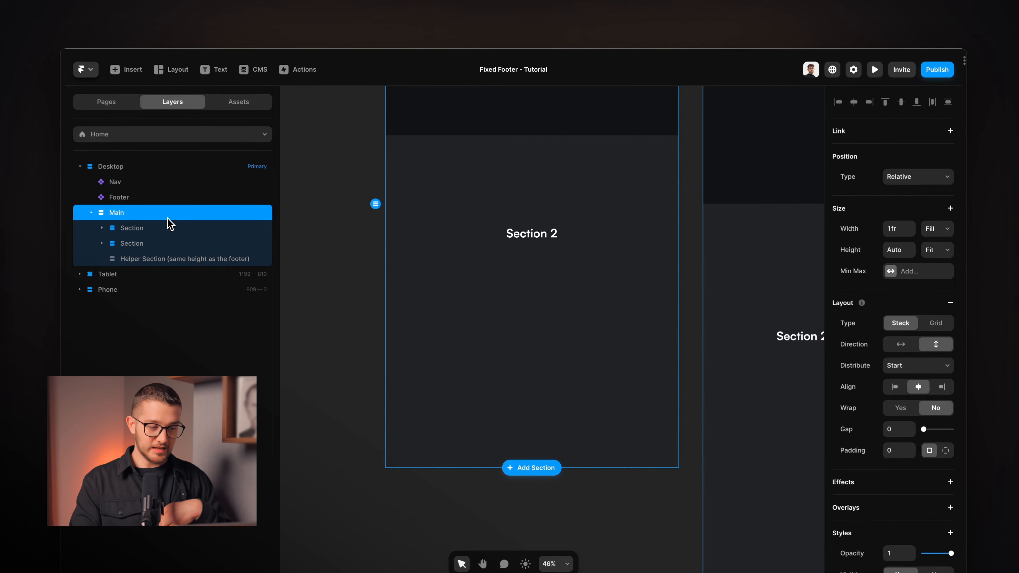
{"action": "scroll", "coordinate": [911, 394], "scroll_direction": "down", "scroll_amount": 3}
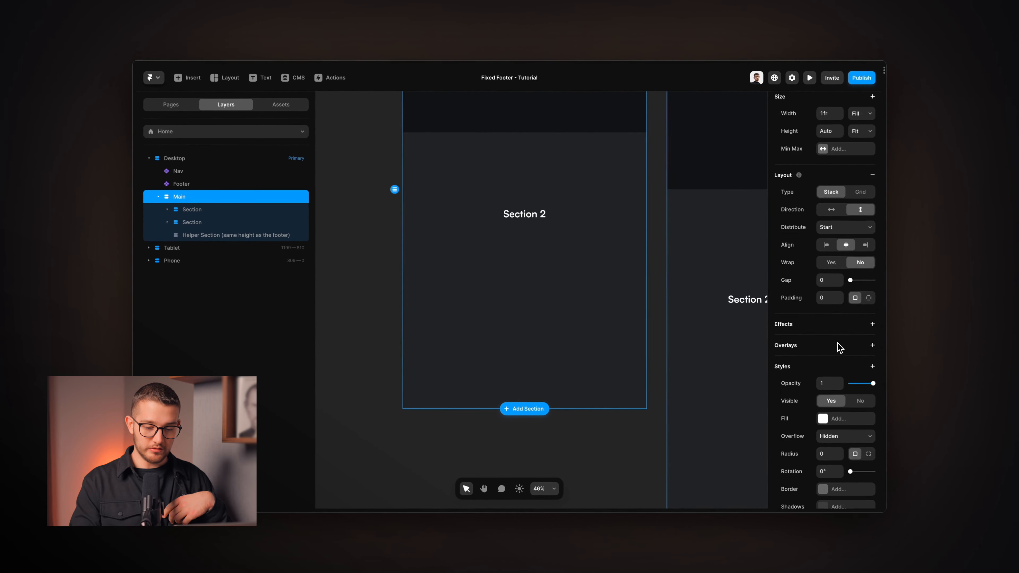
{"action": "scroll", "coordinate": [839, 348], "scroll_direction": "down", "scroll_amount": 5}
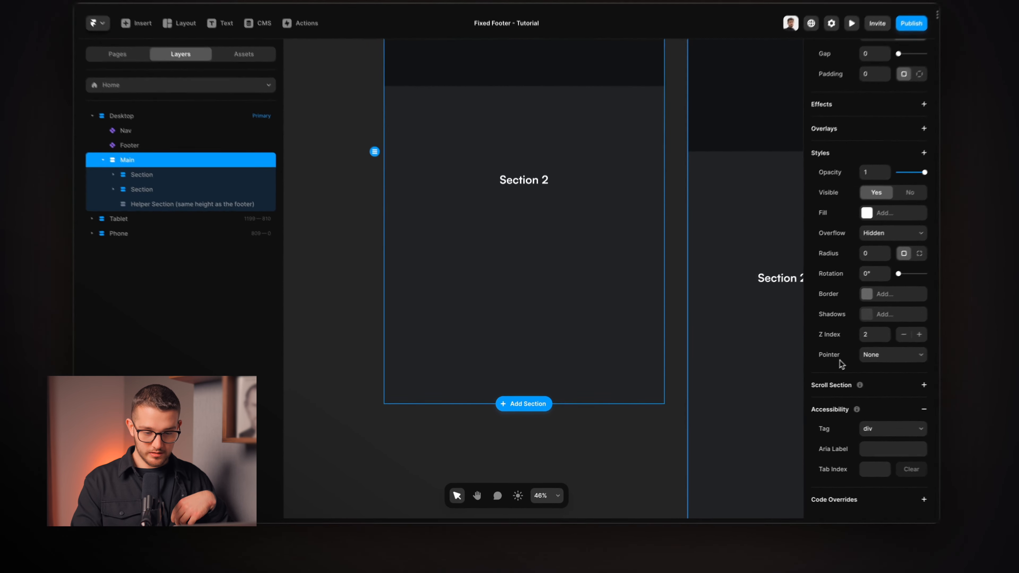
{"action": "left_click", "coordinate": [843, 366]}
{"action": "left_click", "coordinate": [903, 355]}
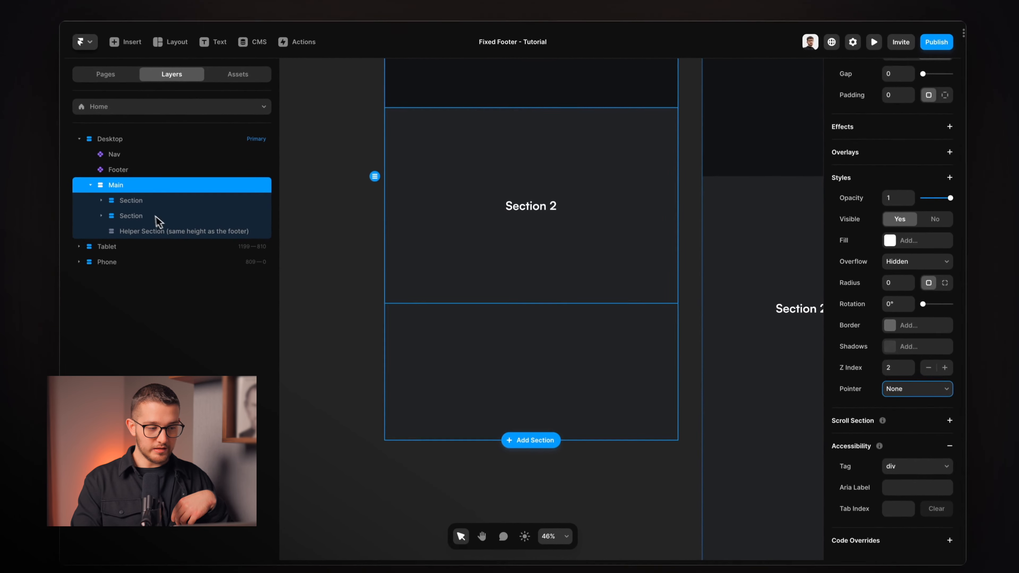
Step: Check the pointer events settings of the Section 1 and Section 2 layers inside the Main stack
{"action": "left_click", "coordinate": [148, 167]}
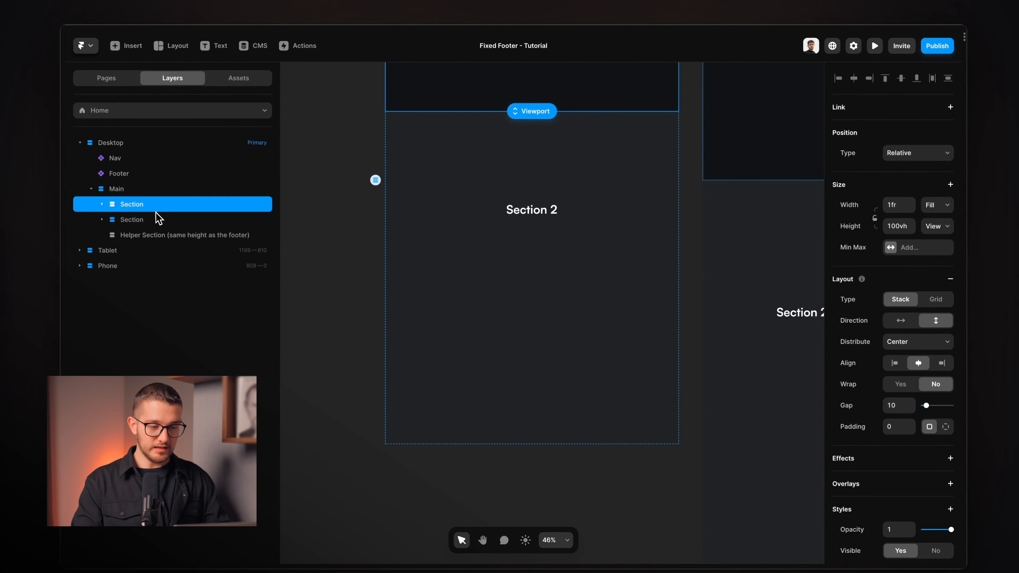
{"action": "scroll", "coordinate": [416, 225], "scroll_direction": "up", "scroll_amount": 6}
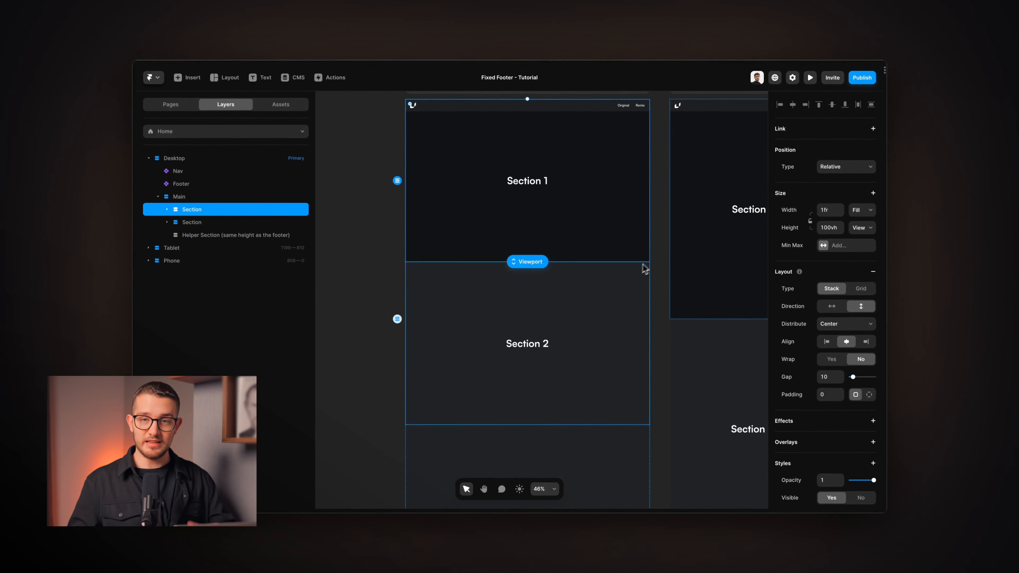
{"action": "scroll", "coordinate": [834, 410], "scroll_direction": "down", "scroll_amount": 5}
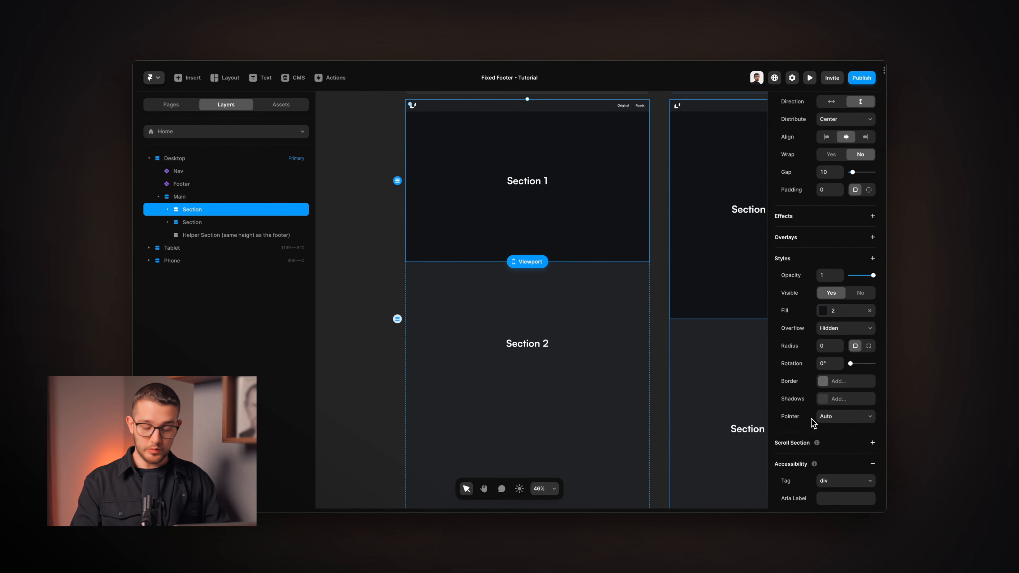
{"action": "left_click", "coordinate": [825, 417]}
{"action": "left_click", "coordinate": [830, 417]}
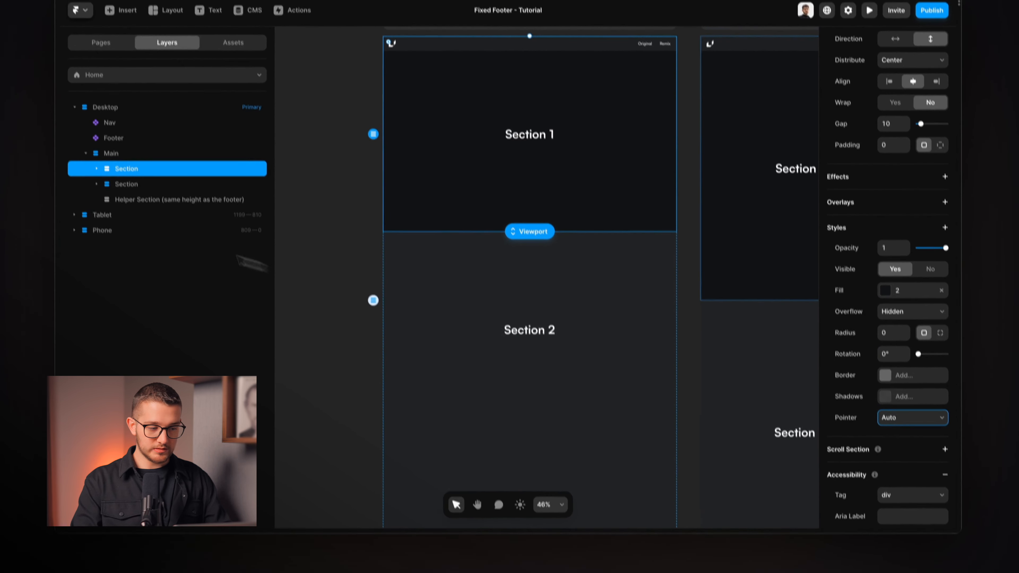
{"action": "left_click", "coordinate": [145, 187]}
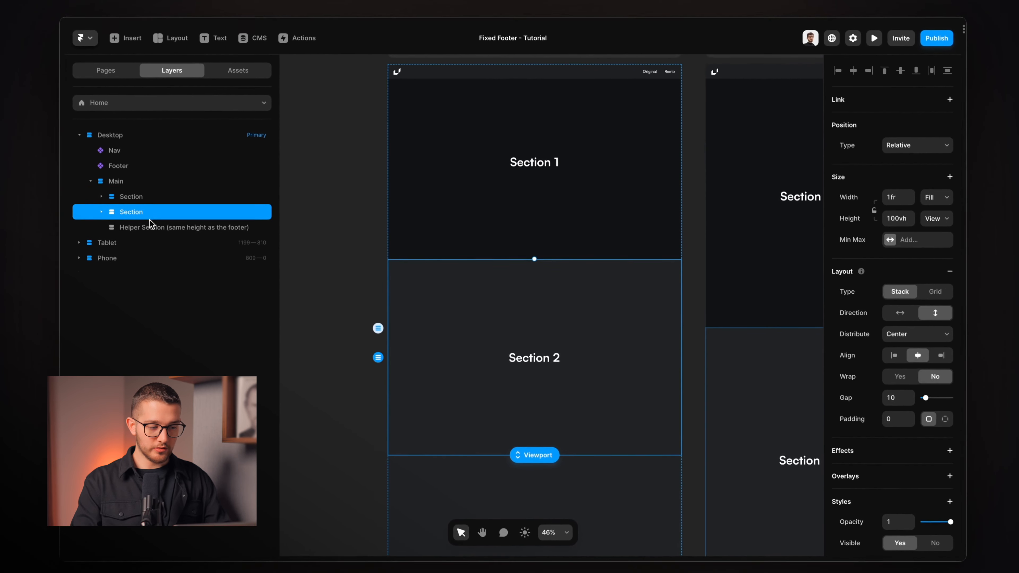
{"action": "scroll", "coordinate": [873, 434], "scroll_direction": "down", "scroll_amount": 8}
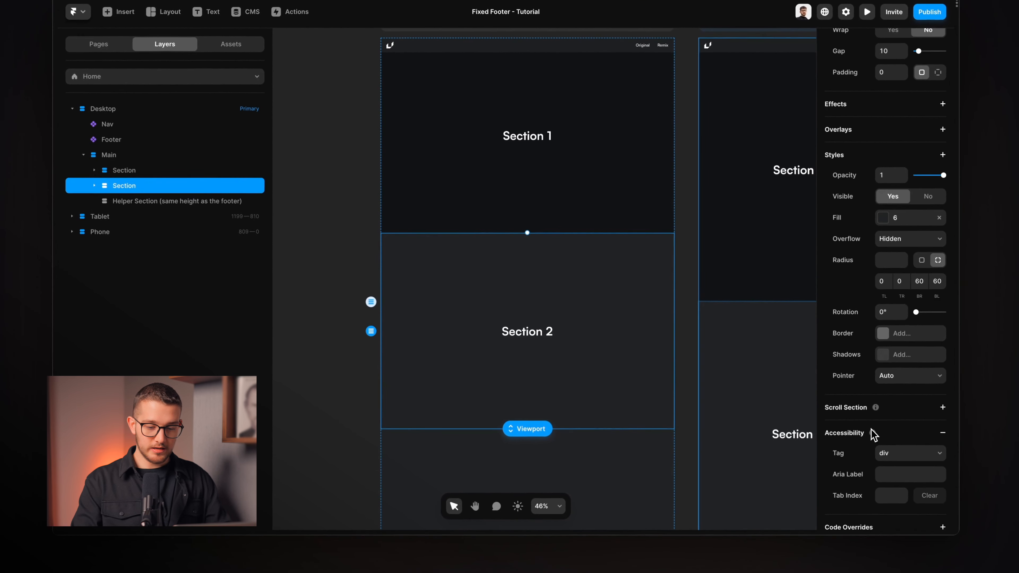
{"action": "left_click", "coordinate": [897, 359]}
{"action": "left_click", "coordinate": [900, 361]}
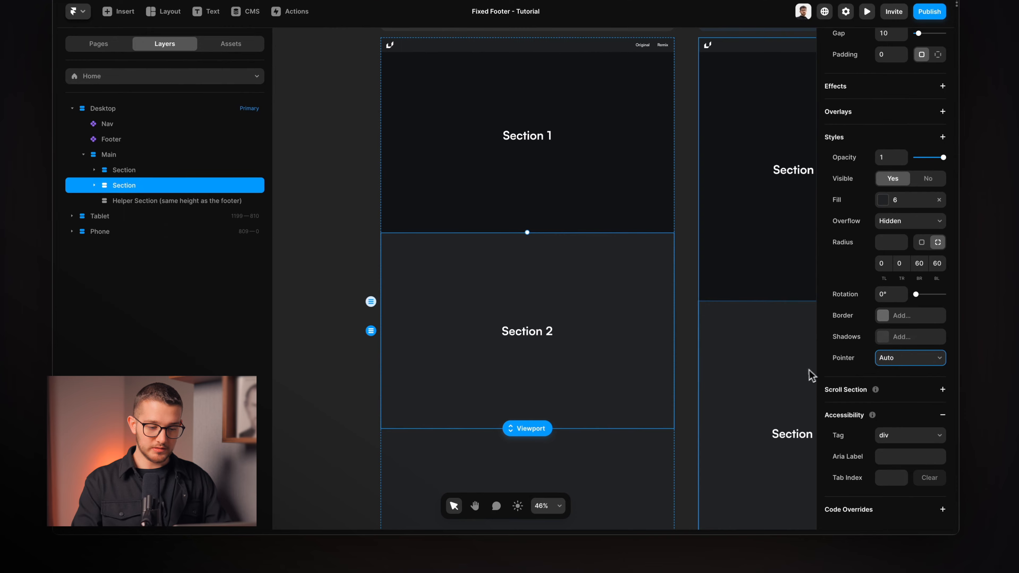
Step: Preview the page and test selecting the heading text in Section 1 and Section 2
{"action": "key", "text": "super+p"}
{"action": "double_click", "coordinate": [497, 229]}
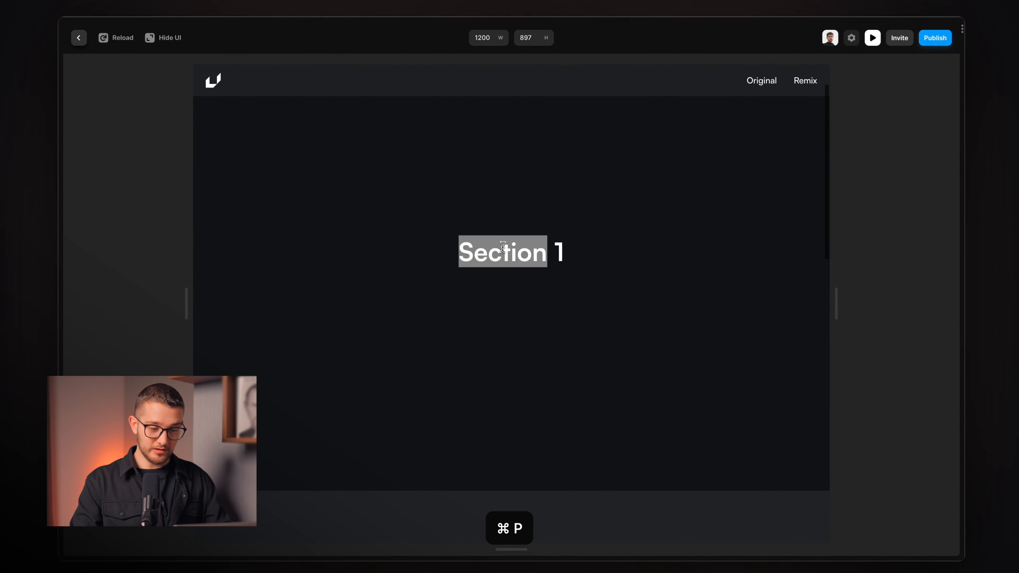
{"action": "triple_click", "coordinate": [503, 246]}
{"action": "scroll", "coordinate": [503, 246], "scroll_direction": "down", "scroll_amount": 10}
{"action": "triple_click", "coordinate": [506, 280]}
{"action": "left_click", "coordinate": [549, 269]}
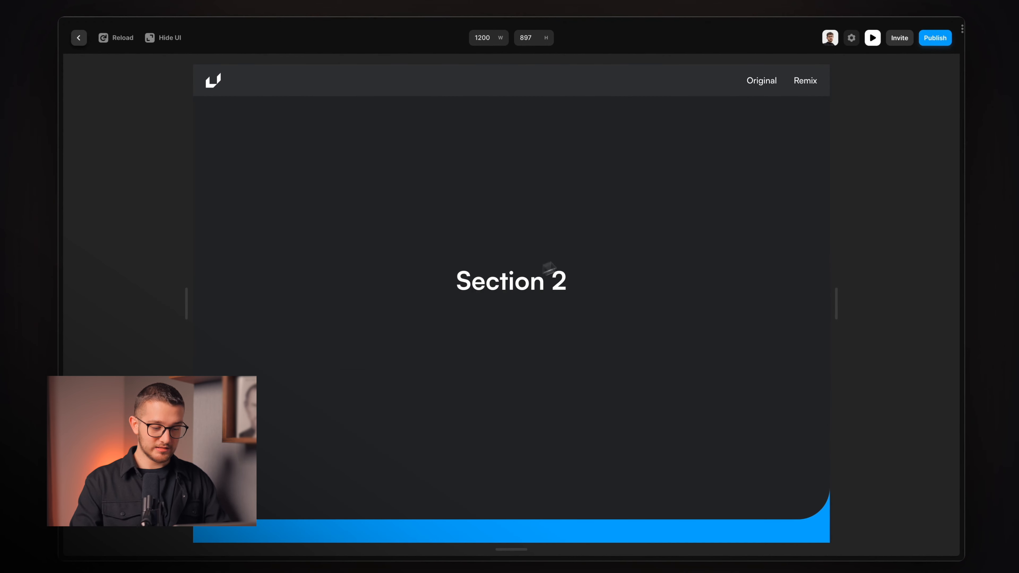
{"action": "key", "text": "Escape"}
Step: Check the Helper Section's pointer events setting and test selecting the Footer's heading text in the preview
{"action": "left_click", "coordinate": [158, 233]}
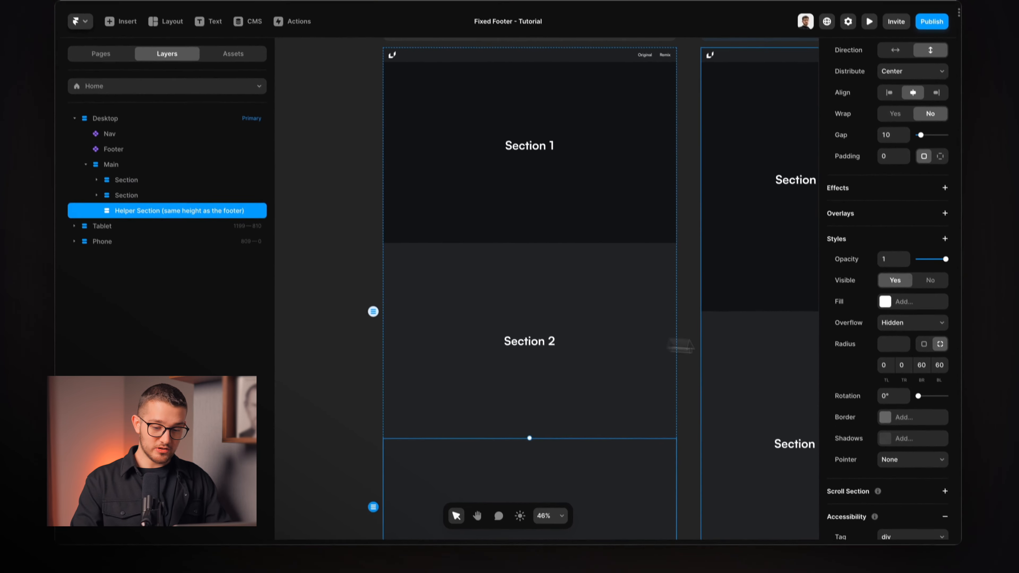
{"action": "scroll", "coordinate": [893, 365], "scroll_direction": "down", "scroll_amount": 3}
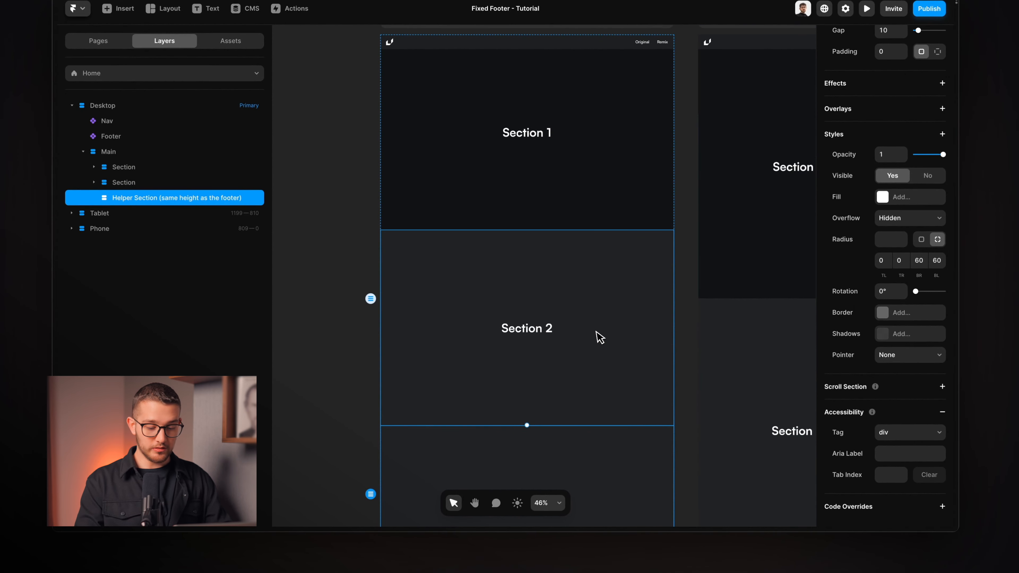
{"action": "key", "text": "super+p"}
{"action": "scroll", "coordinate": [506, 455], "scroll_direction": "down", "scroll_amount": 5}
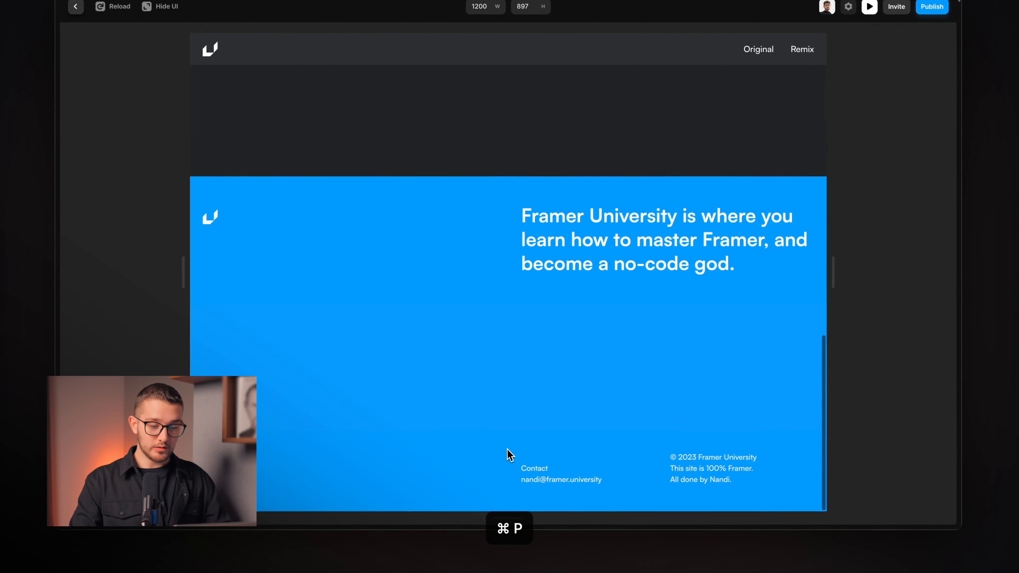
{"action": "triple_click", "coordinate": [621, 240]}
{"action": "left_click", "coordinate": [623, 300]}
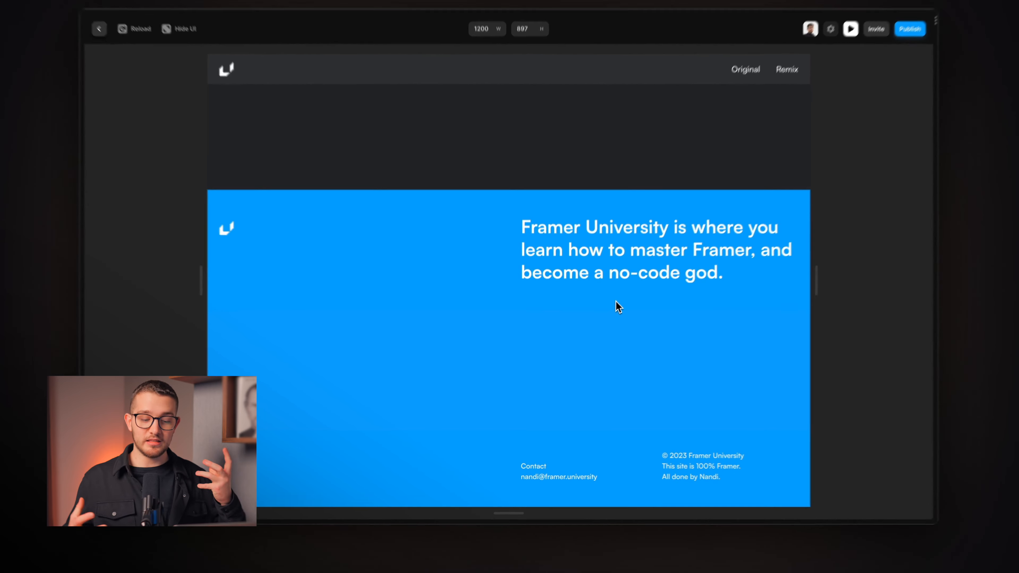